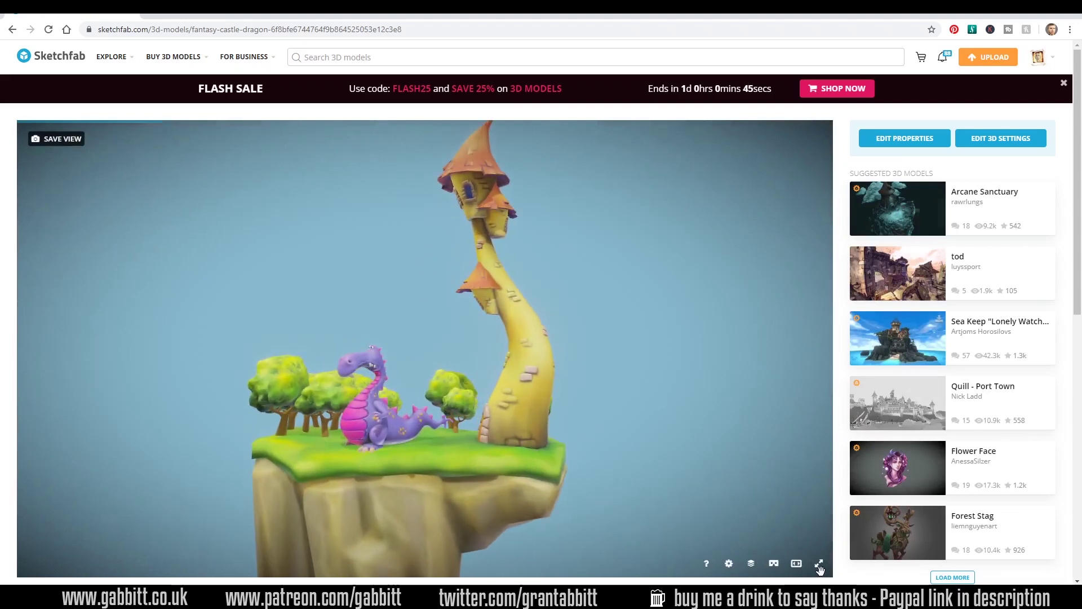
# View the castle model full screen, orbit it, then browse and rotate other example models
pyautogui.click(819, 565)
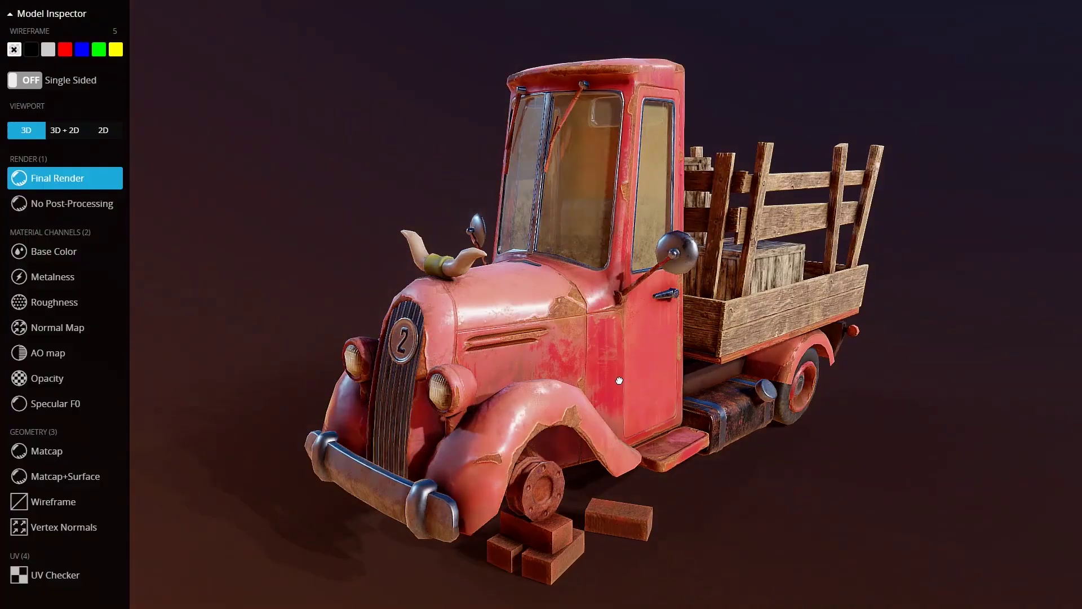
pyautogui.moveTo(619, 381); pyautogui.dragTo(581, 375)
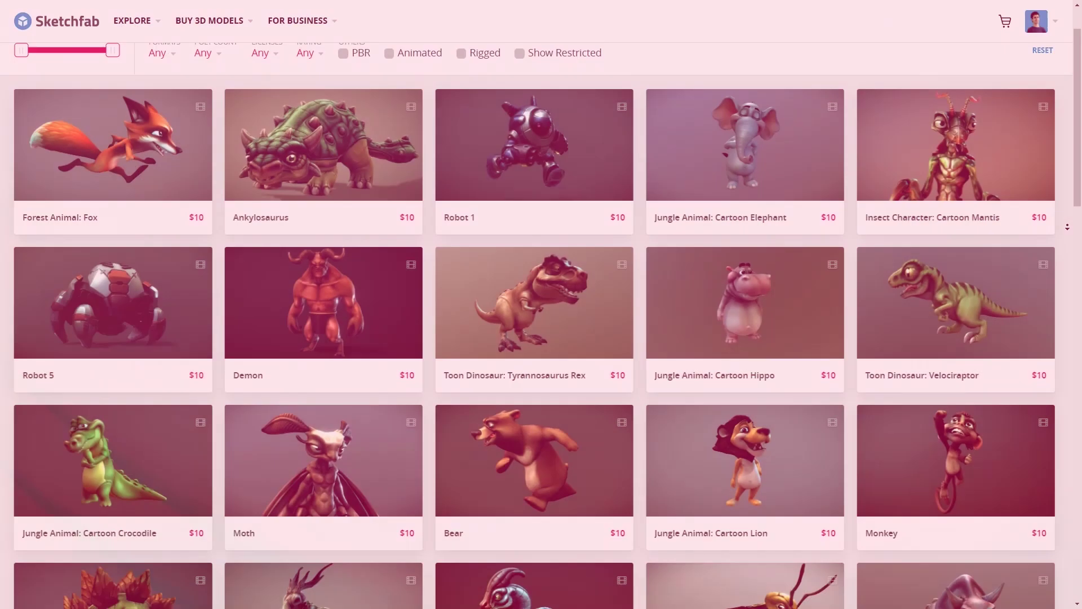
pyautogui.scroll(-2, 1068, 230)
pyautogui.scroll(-8, 1068, 230)
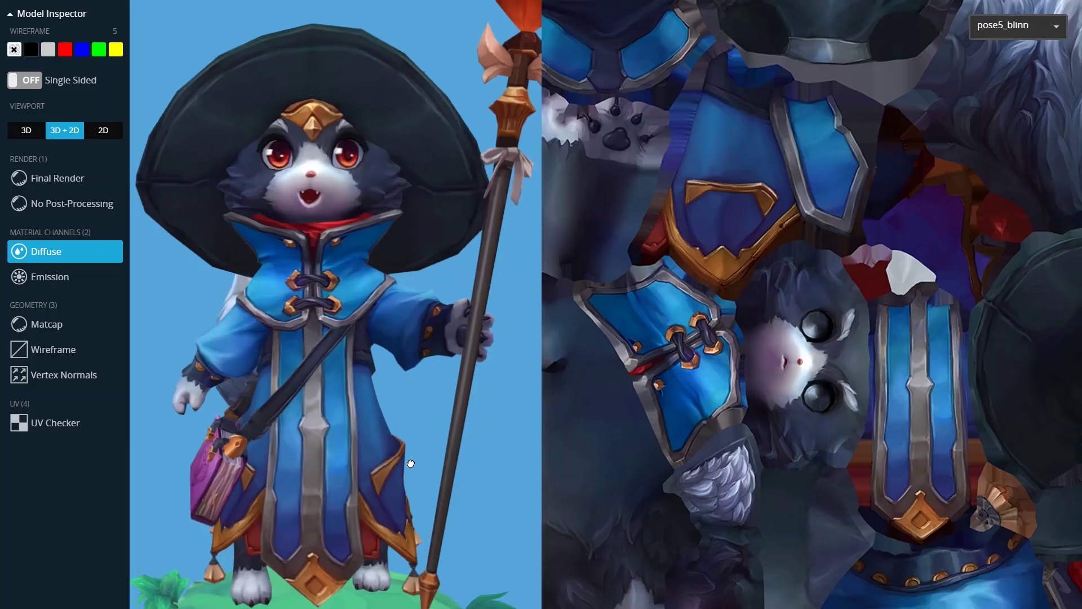
pyautogui.moveTo(411, 463); pyautogui.dragTo(314, 252)
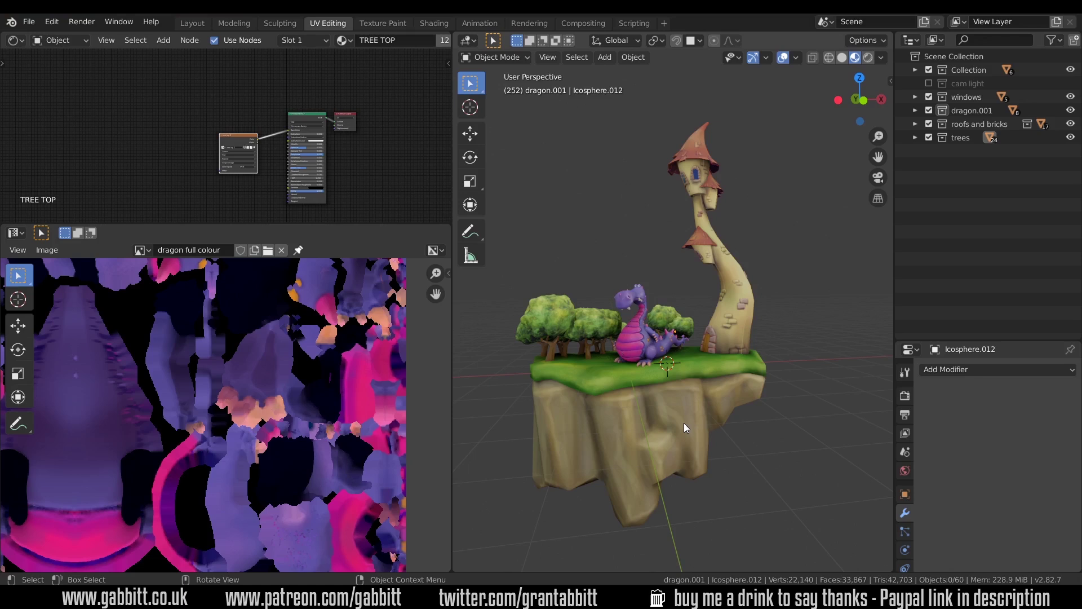
# Select the dragon and frame all its material nodes in a maximized Shader Editor
pyautogui.click(638, 298)
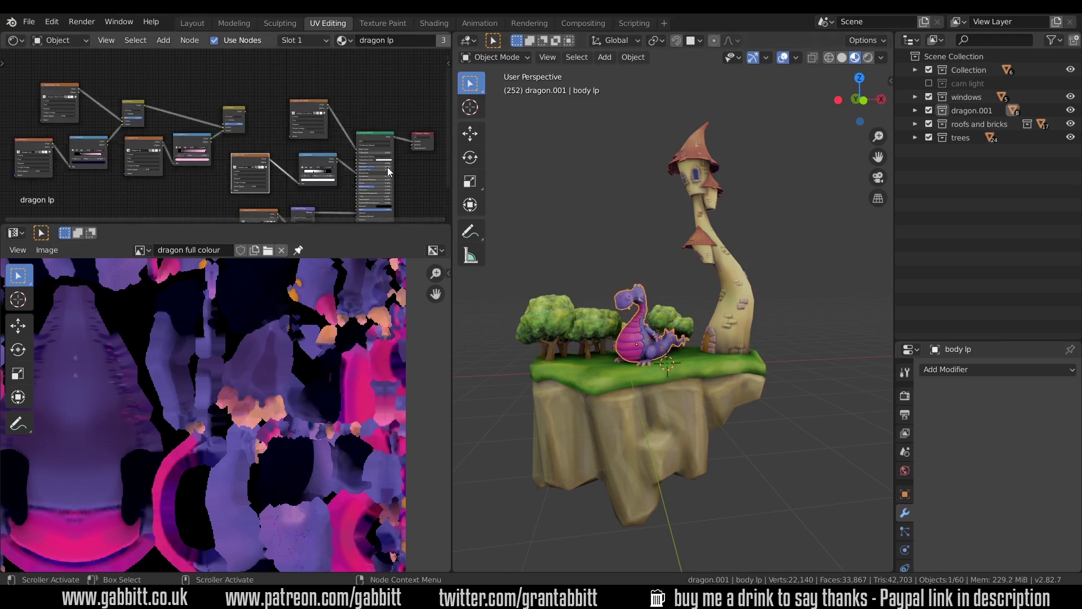
pyautogui.hotkey('ctrl', 'space')
pyautogui.press('Home')
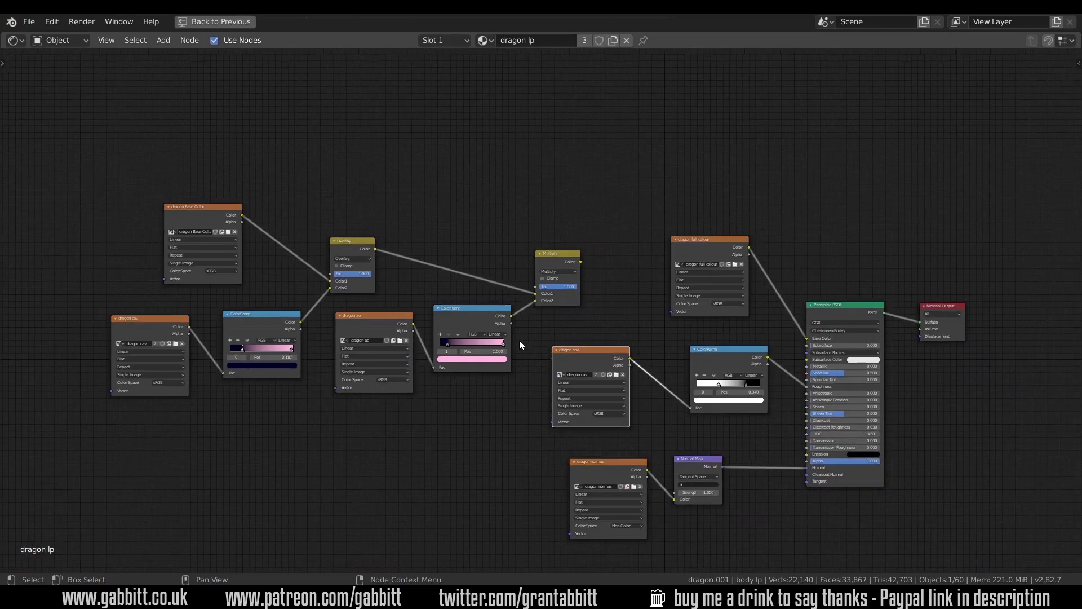
# Rearrange the full-colour image, lower image texture and ColorRamp nodes into a neater layout
pyautogui.moveTo(158, 162); pyautogui.dragTo(512, 307)
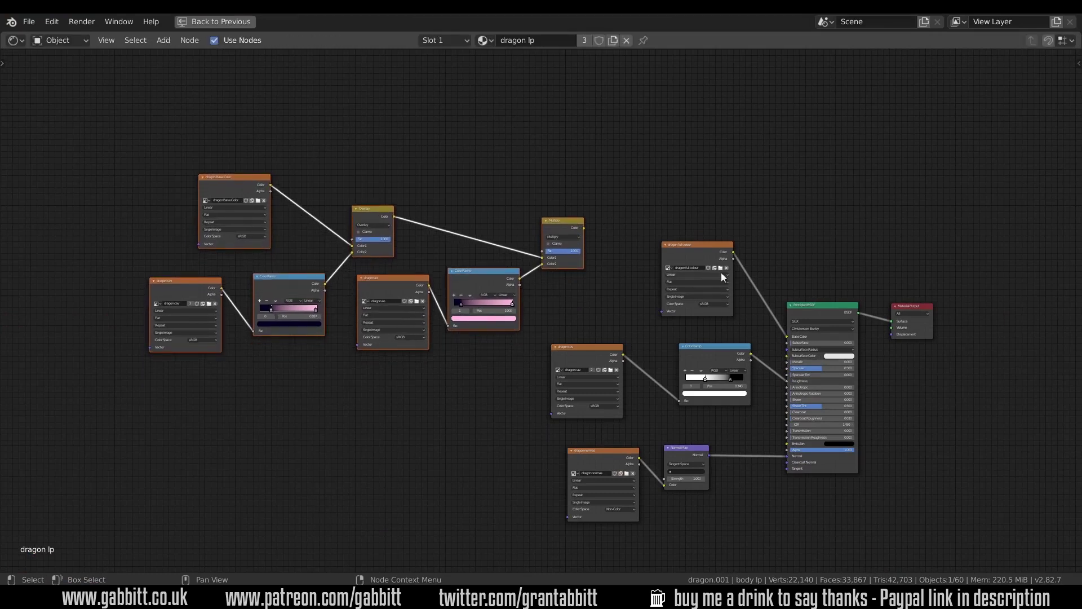
pyautogui.moveTo(698, 248); pyautogui.dragTo(683, 243)
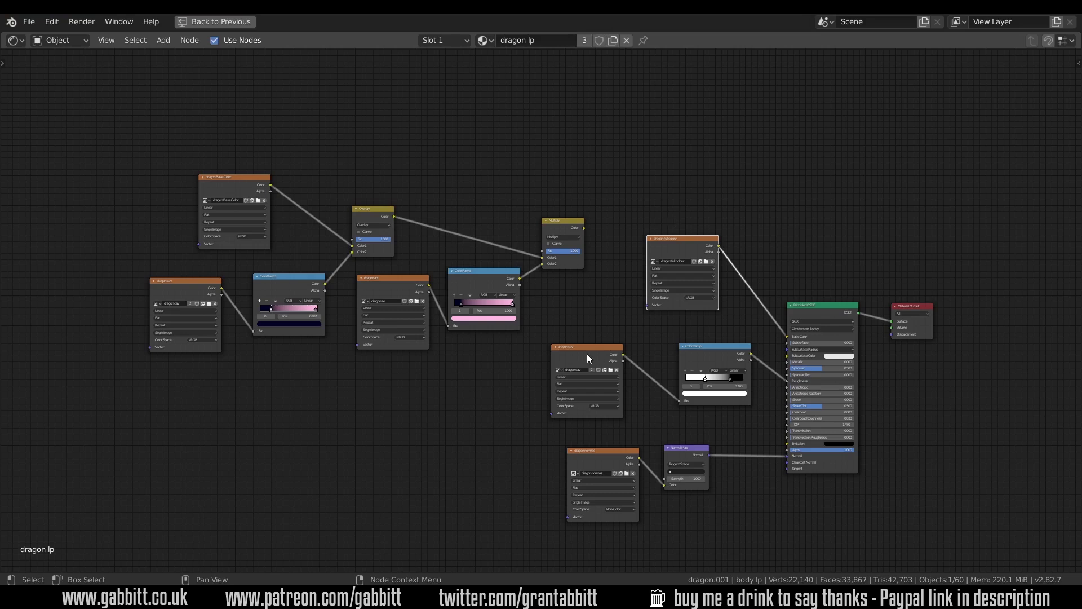
pyautogui.moveTo(587, 354); pyautogui.dragTo(550, 358)
pyautogui.moveTo(701, 354); pyautogui.dragTo(692, 349)
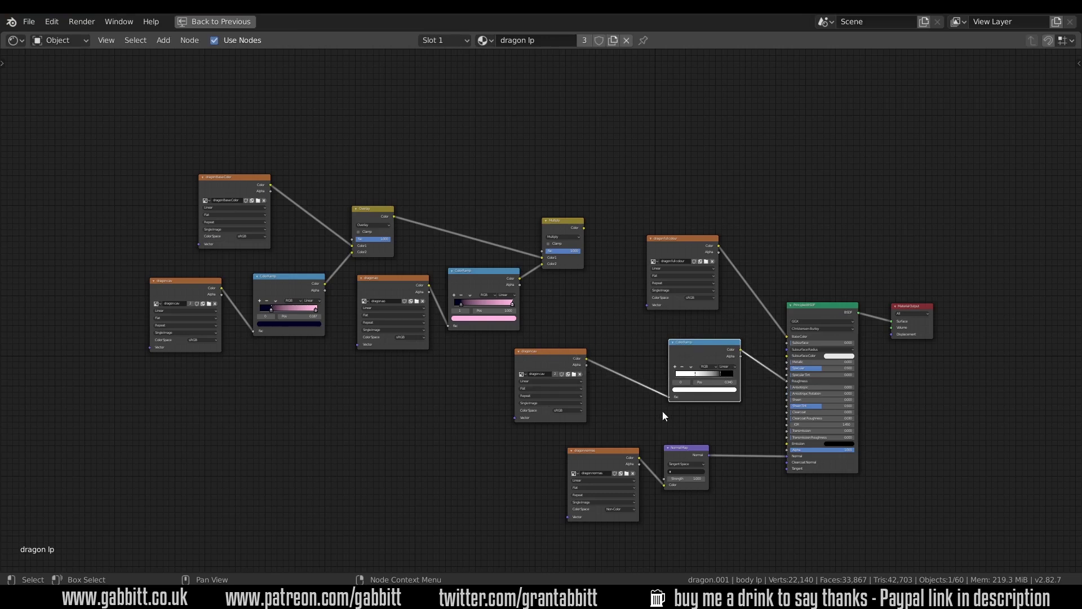
pyautogui.moveTo(681, 243); pyautogui.dragTo(687, 252)
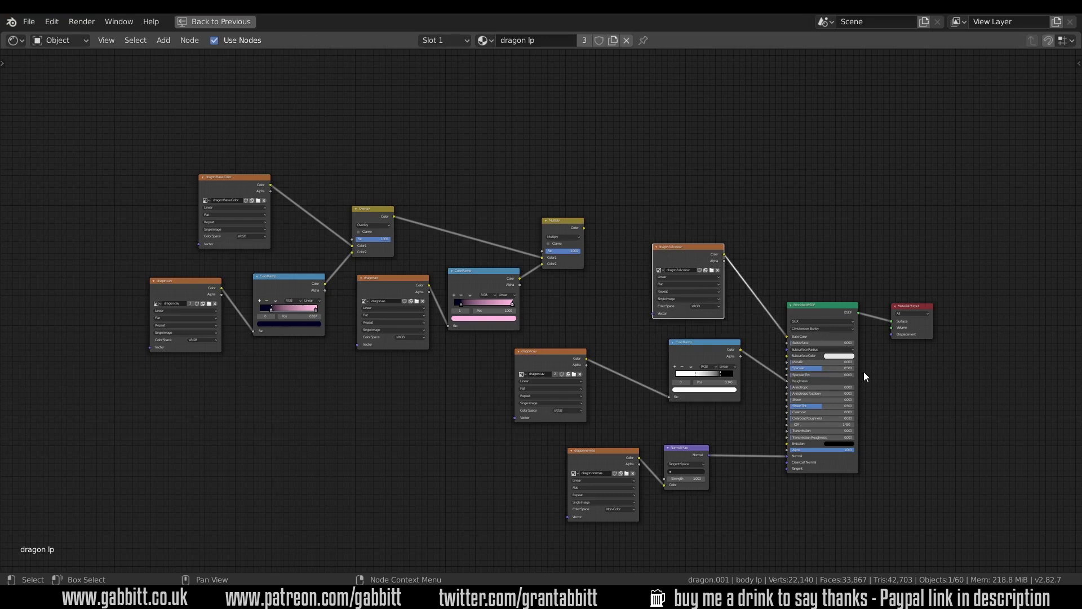
# Restore the UV Editing layout and inspect the tree top, rock base and castle tower materials
pyautogui.hotkey('ctrl', 'space')
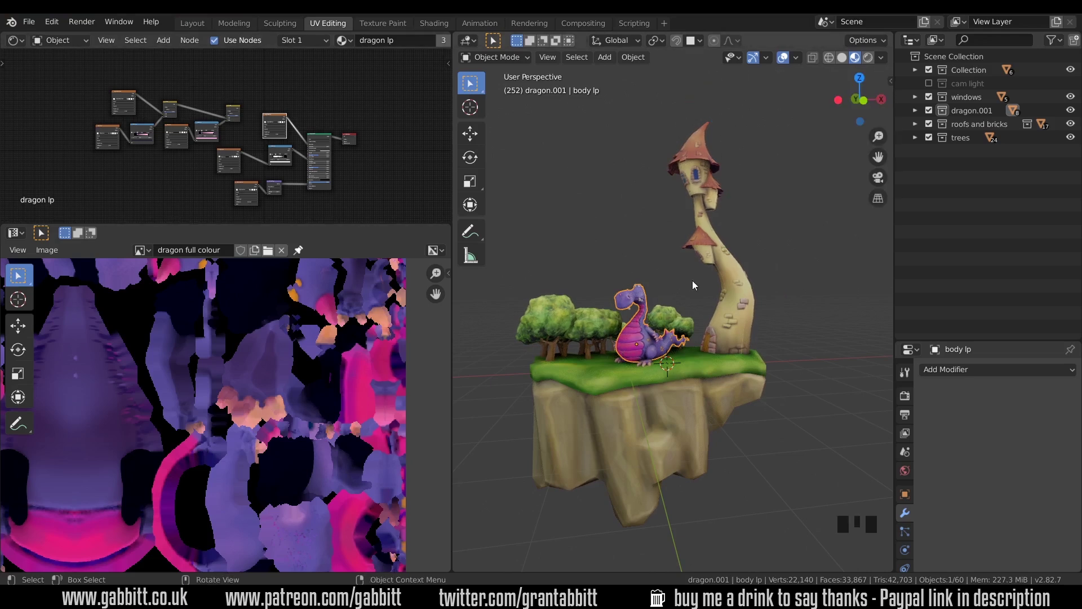
pyautogui.click(592, 326)
pyautogui.click(226, 129)
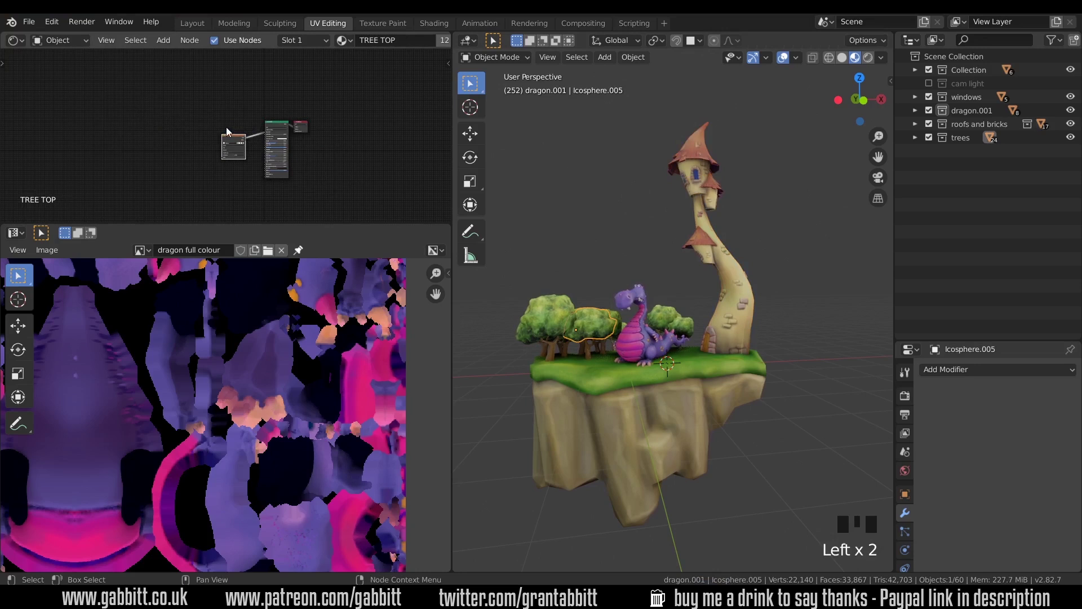
pyautogui.click(550, 421)
pyautogui.click(516, 398)
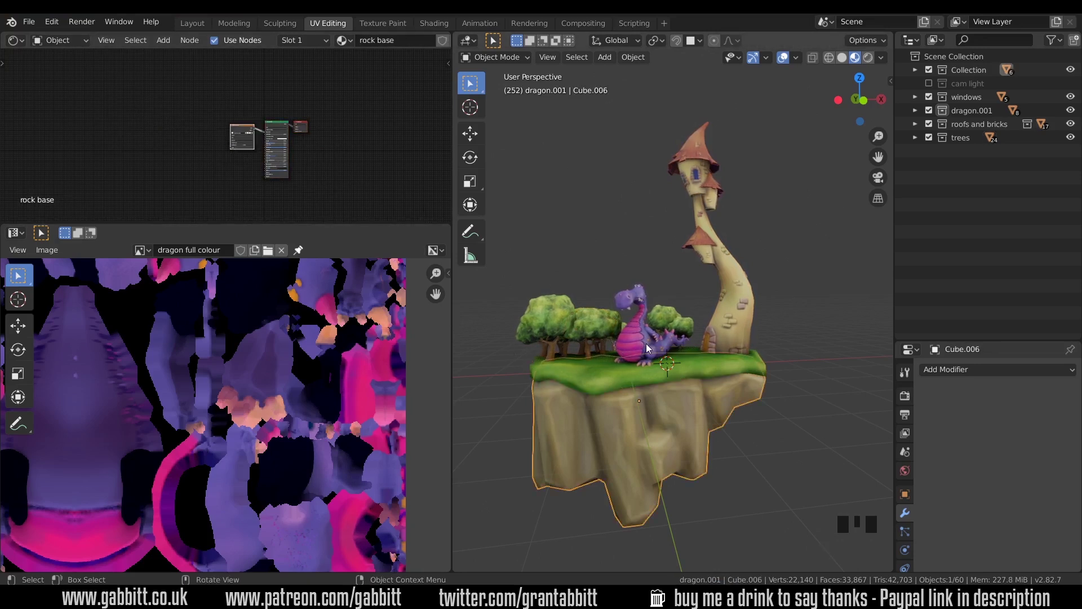
pyautogui.click(736, 307)
pyautogui.click(227, 148)
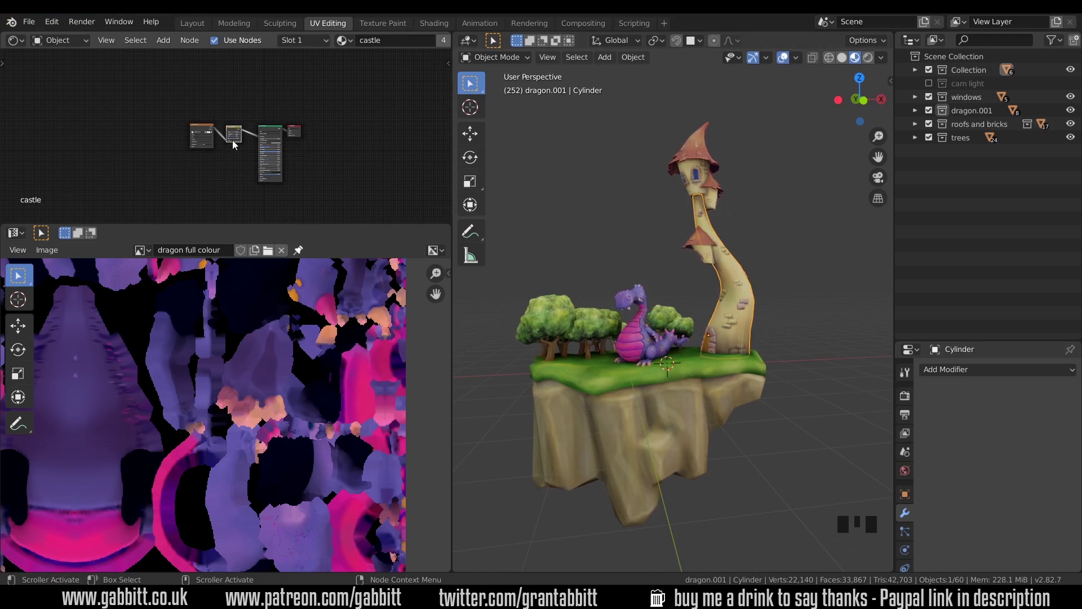
# Check the tower roof, tree and dragon materials, then deselect everything
pyautogui.click(695, 144)
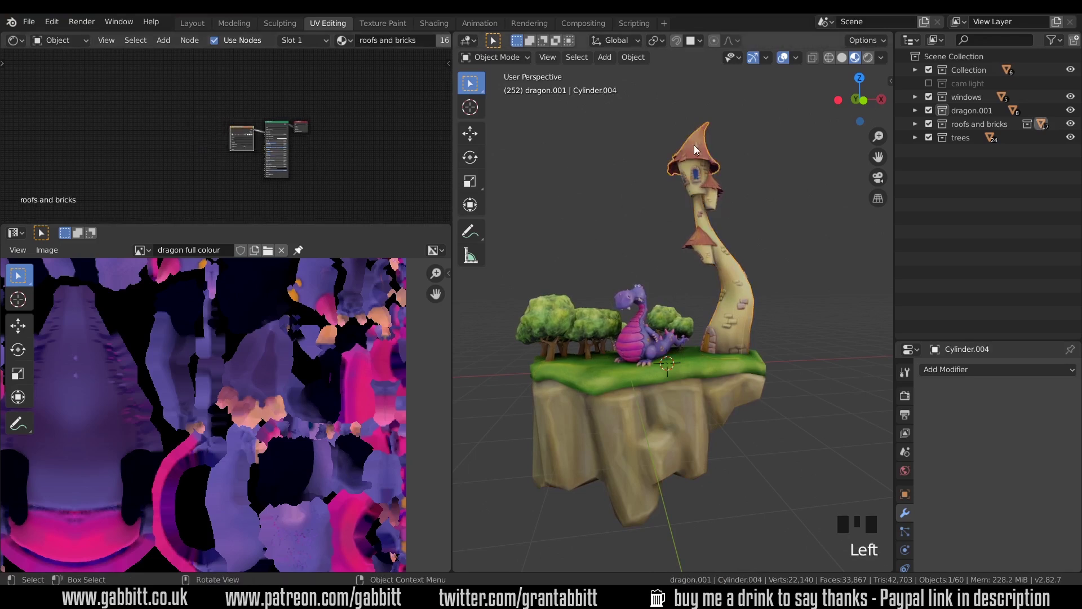
pyautogui.click(528, 320)
pyautogui.click(532, 318)
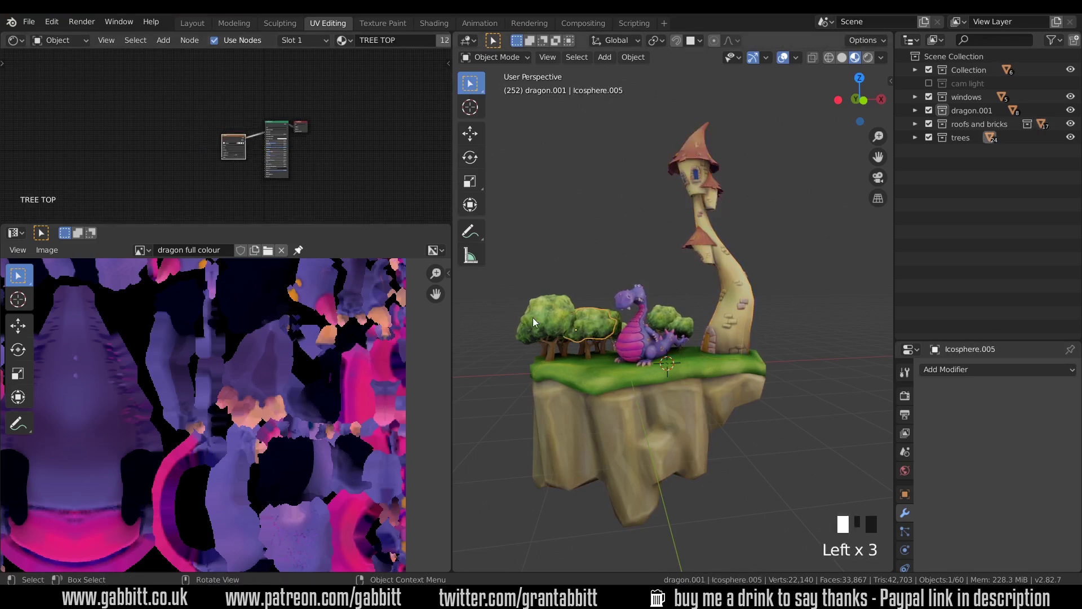
pyautogui.click(551, 347)
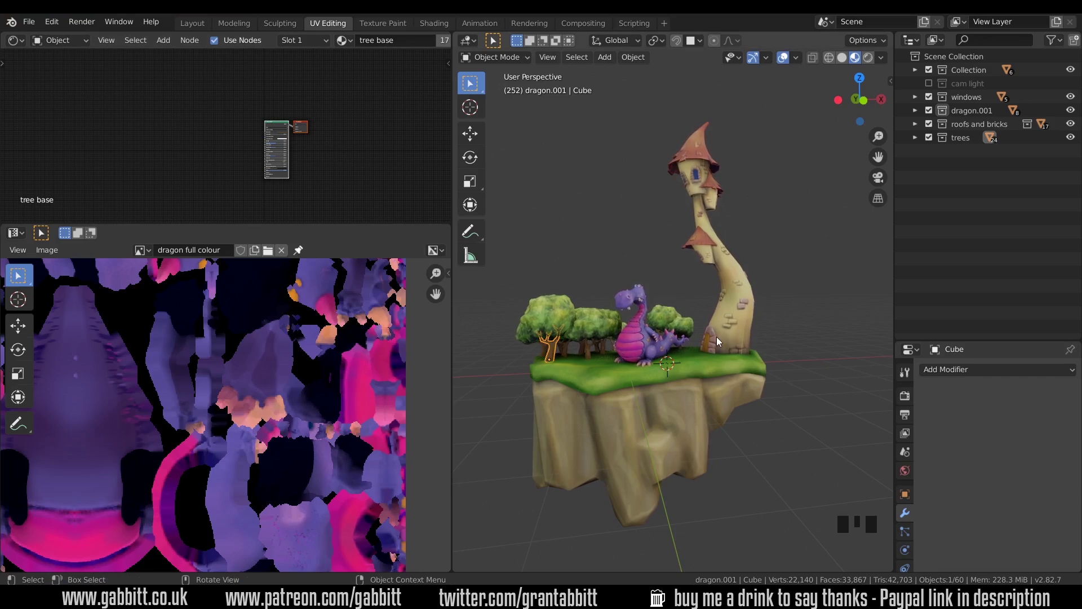
pyautogui.click(641, 339)
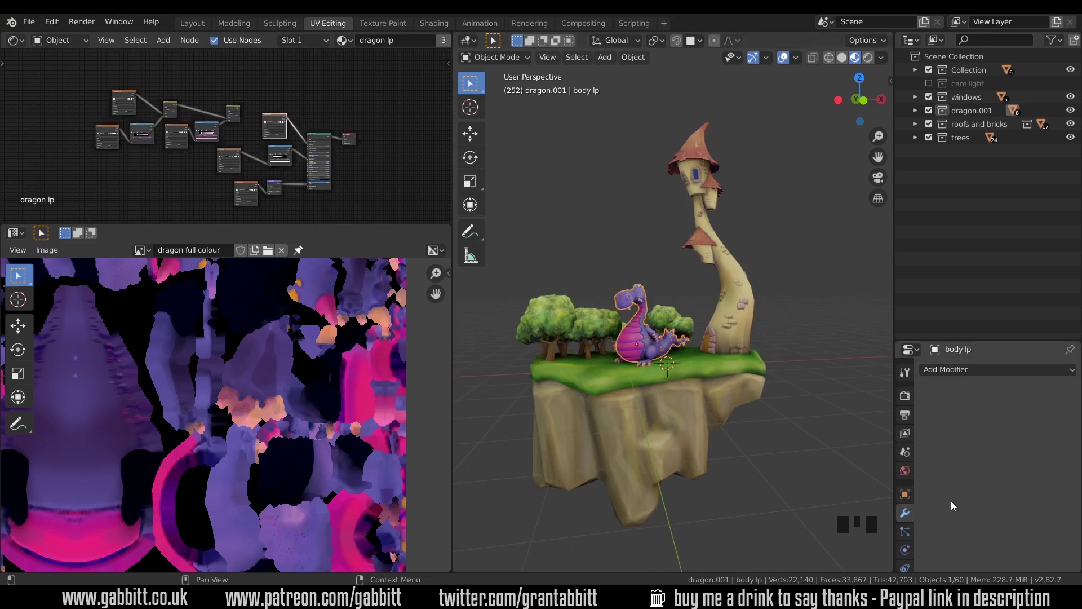
pyautogui.click(800, 356)
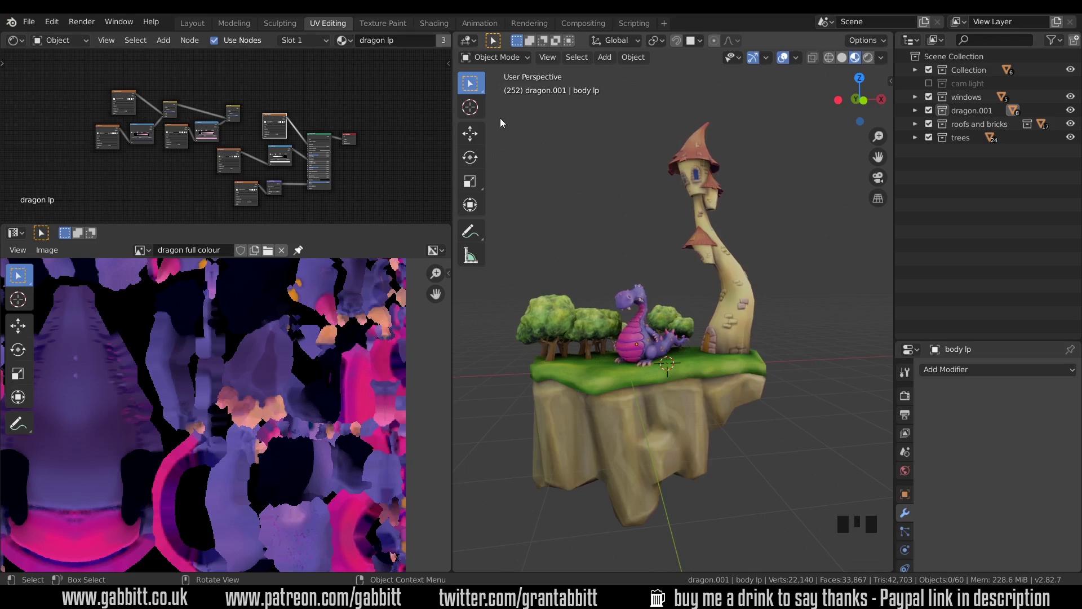
# Box-select all scene objects and export them as 'castle and dragon sketchfab.fbx'
pyautogui.moveTo(504, 118); pyautogui.dragTo(800, 516)
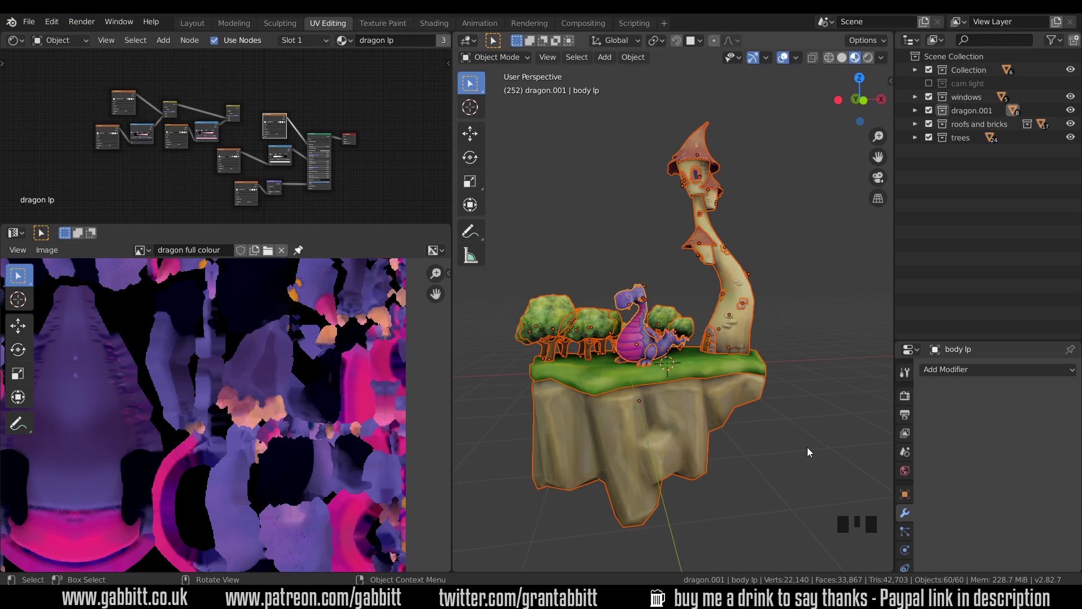
pyautogui.click(28, 21)
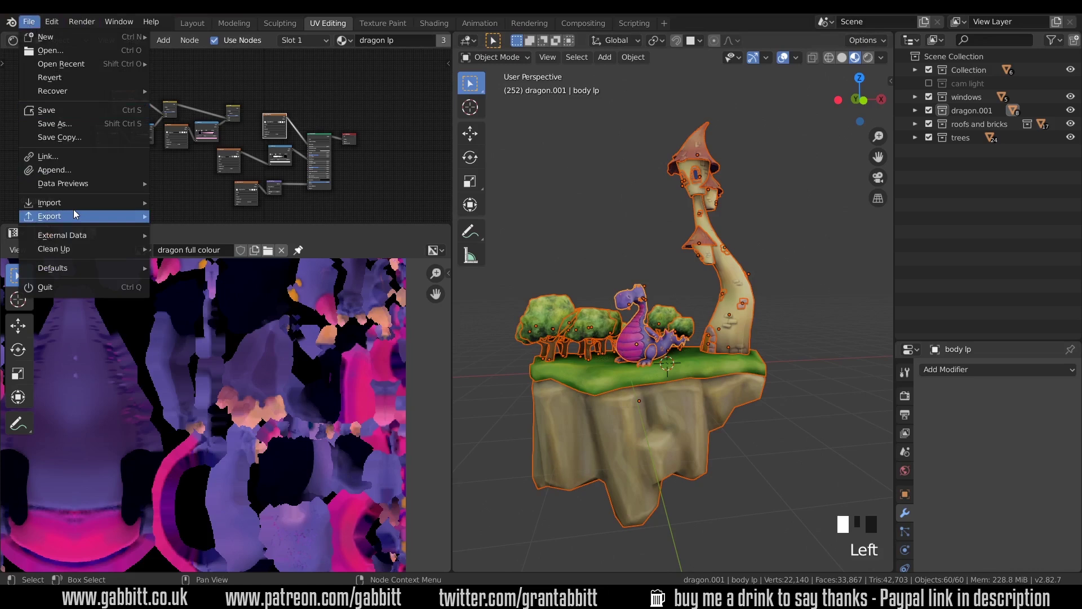
pyautogui.moveTo(75, 214)
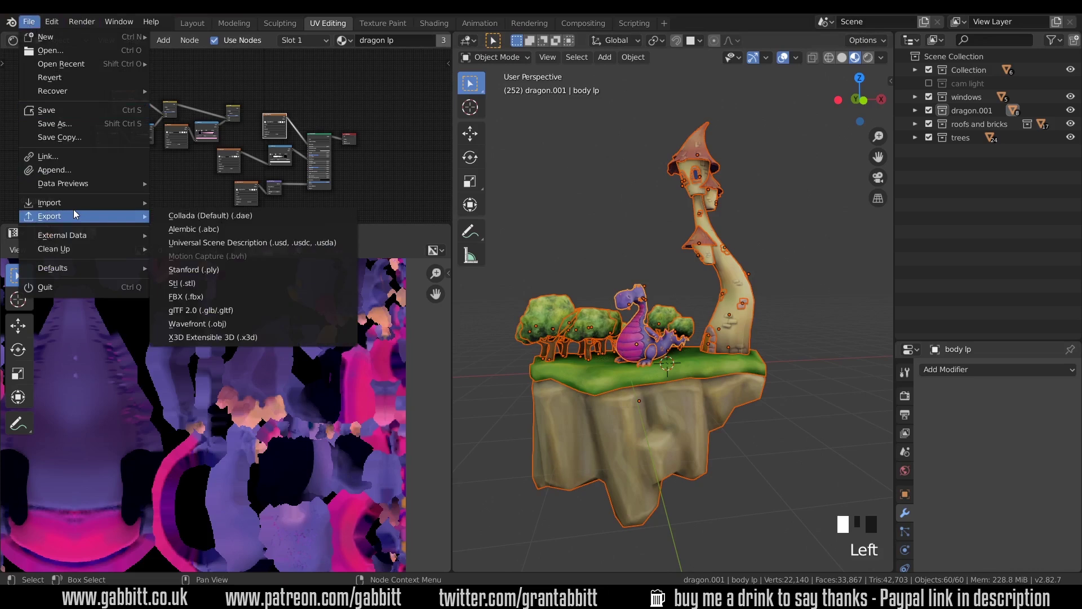
pyautogui.click(196, 297)
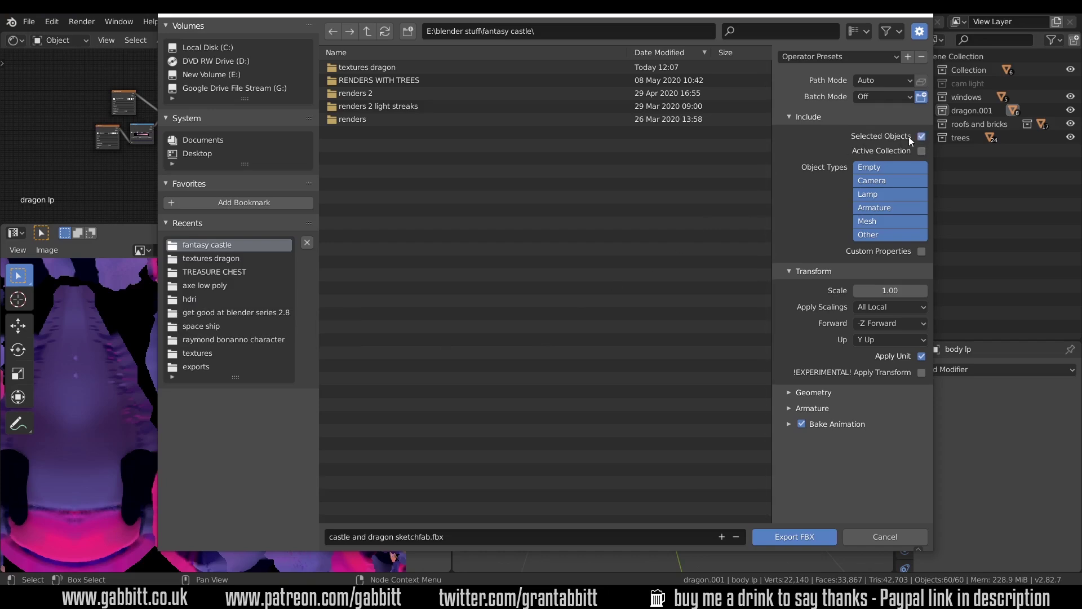
pyautogui.click(794, 537)
pyautogui.click(563, 219)
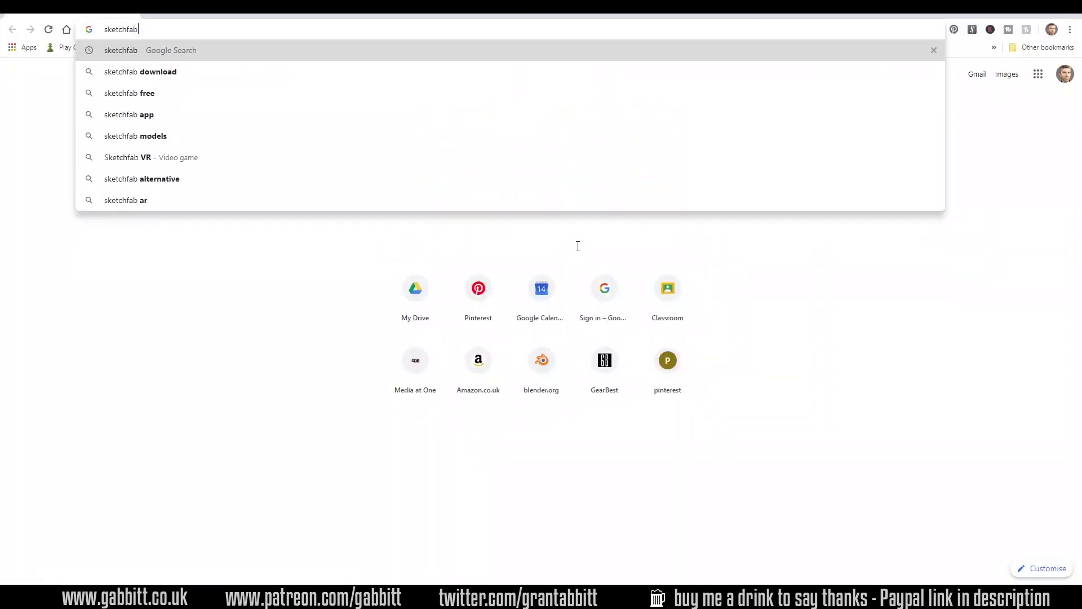
# Go to sketchfab.com and upload 'castle and dragon sketchfab.fbx' as a new model
pyautogui.press('Return')
pyautogui.click(145, 208)
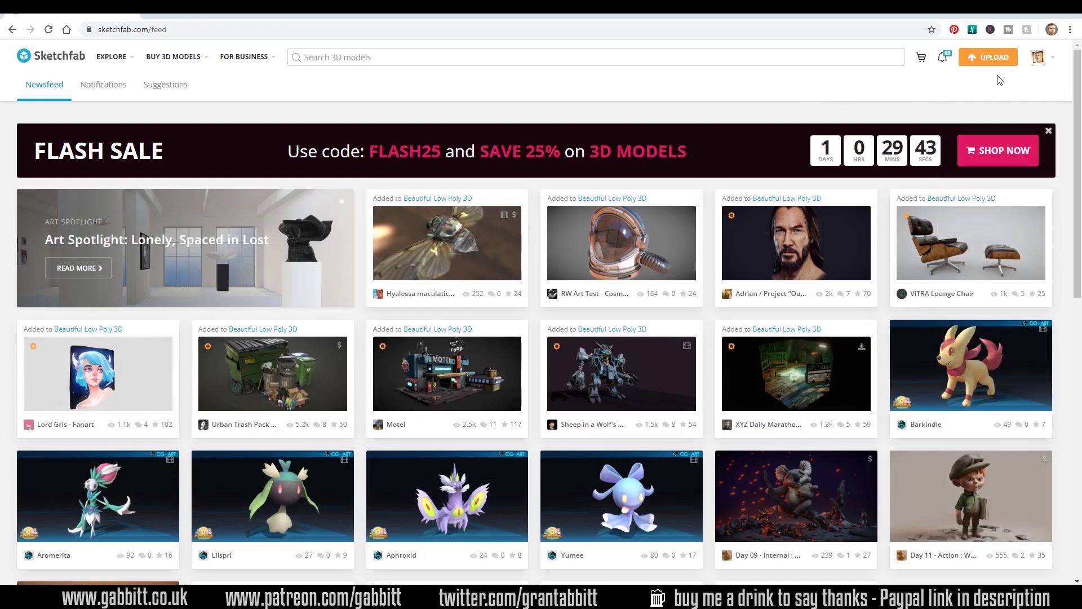
pyautogui.click(995, 58)
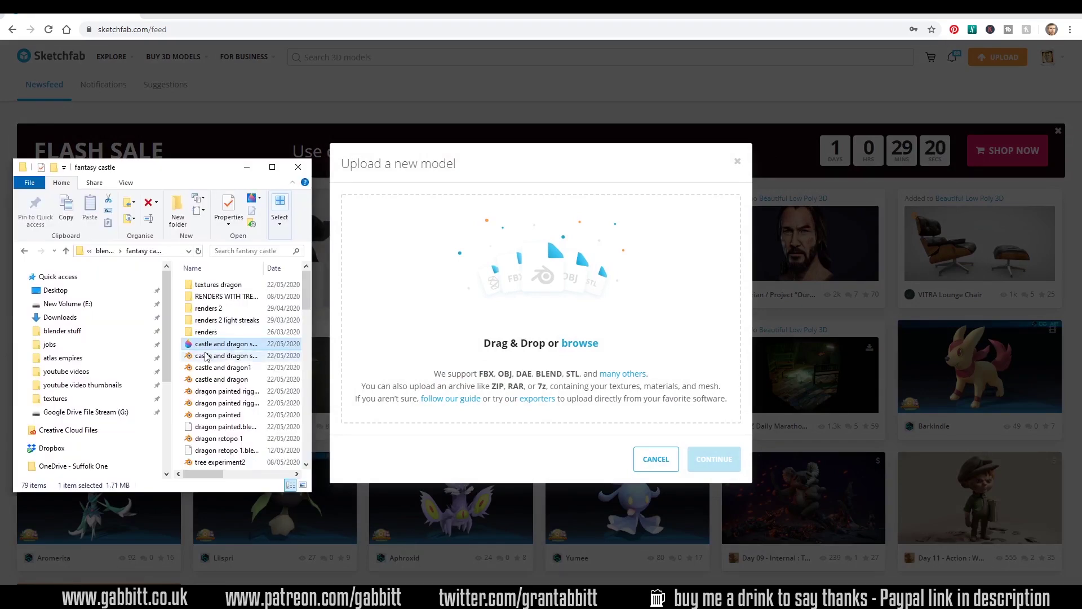
pyautogui.moveTo(201, 349); pyautogui.dragTo(544, 298)
pyautogui.click(714, 393)
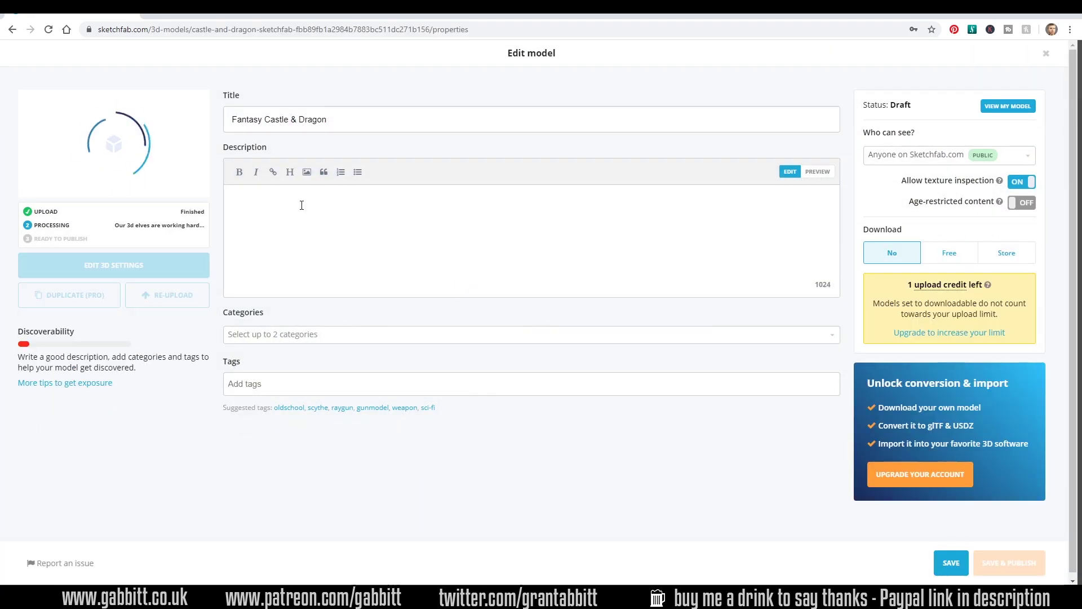
# Write a description: floating-island castle made in Blender, texture painted, around 20000 faces, free courses note
pyautogui.click(301, 206)
pyautogui.write('Fantasy castle on a floating island made with Blender')
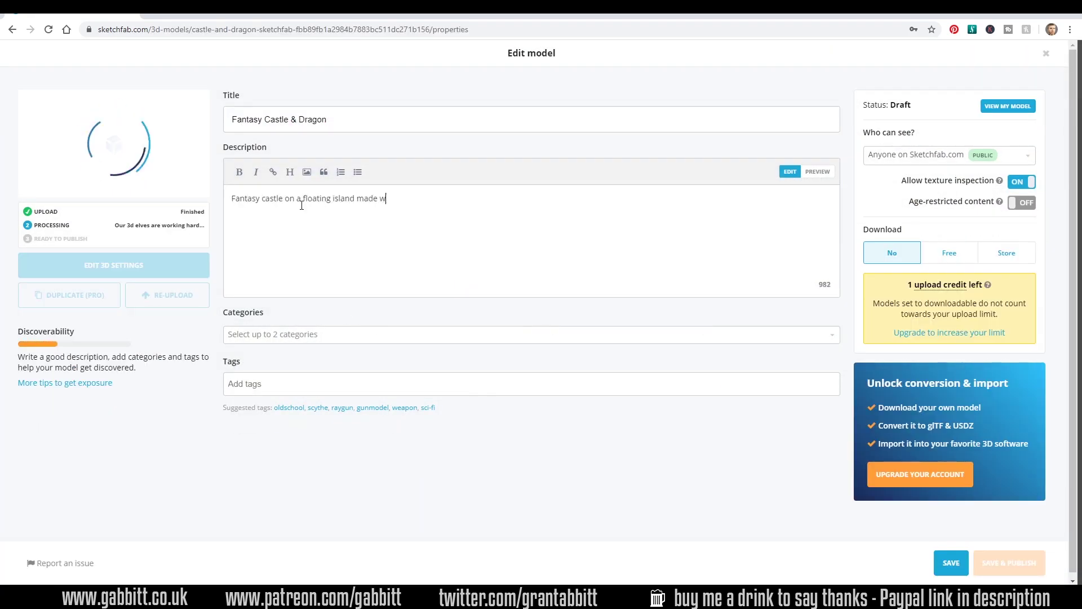
pyautogui.press('Return')
pyautogui.write('TExture painted in Blender')
pyautogui.hotkey('ctrl', 'Left')
pyautogui.hotkey('ctrl', 'Left')
pyautogui.hotkey('ctrl', 'Left')
pyautogui.press('Left')
pyautogui.press('Left')
pyautogui.press('Left')
pyautogui.press('Left')
pyautogui.press('Left')
pyautogui.press('BackSpace')
pyautogui.write('e')
pyautogui.press('End')
pyautogui.press('Return')
pyautogui.write('around 20000 faces')
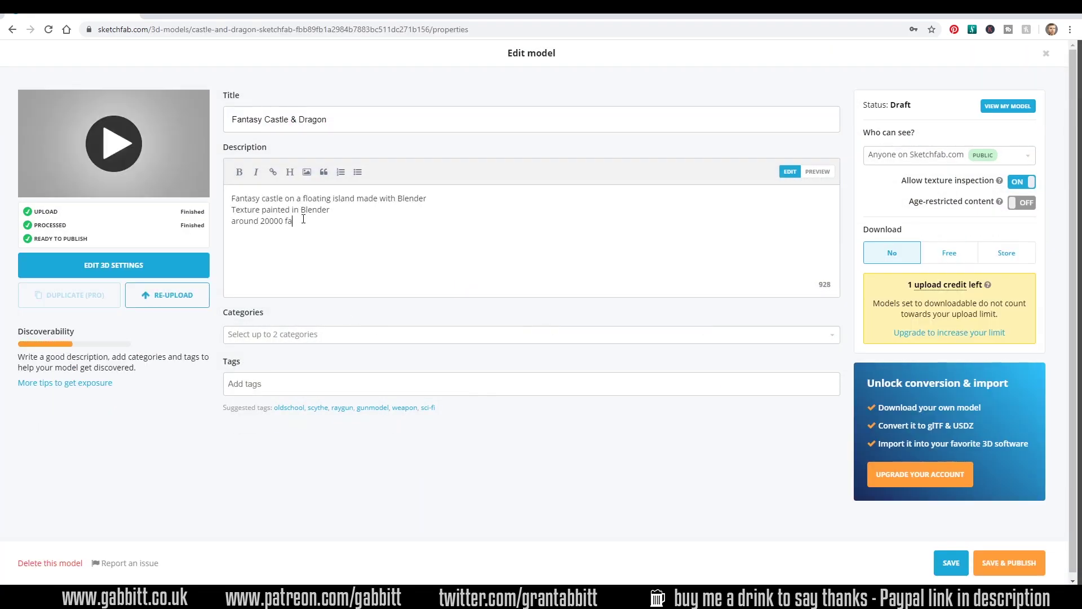
pyautogui.press('Return')
pyautogui.write('Just for a bit of fun')
pyautogui.press('Return')
pyautogui.write('see my youtube for free courses on the making of this model')
# Add the Characters & Creatures and Architecture categories and save the model
pyautogui.click(337, 335)
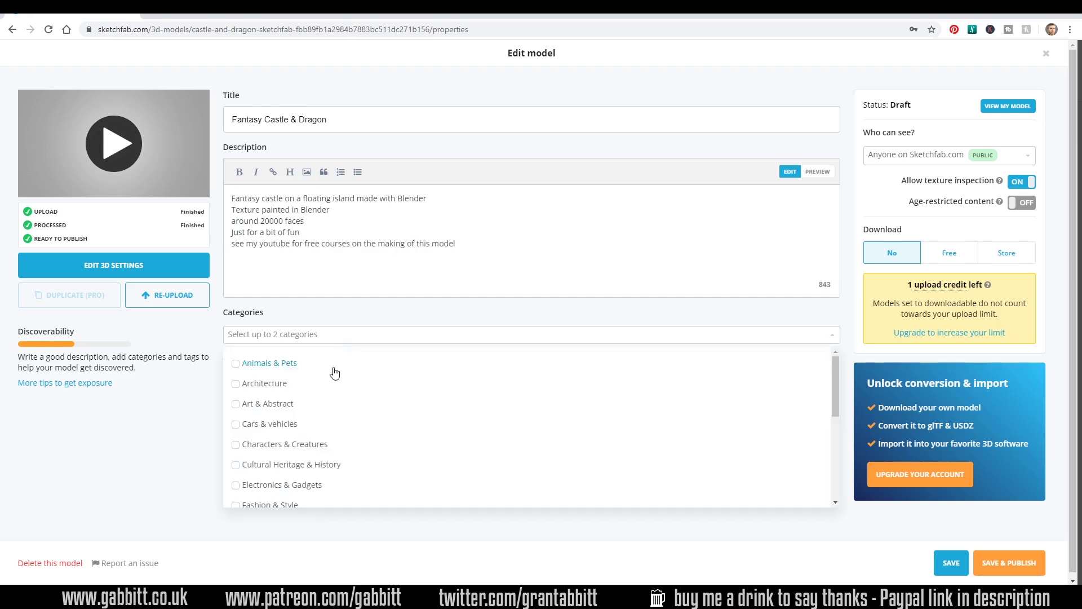
pyautogui.click(236, 450)
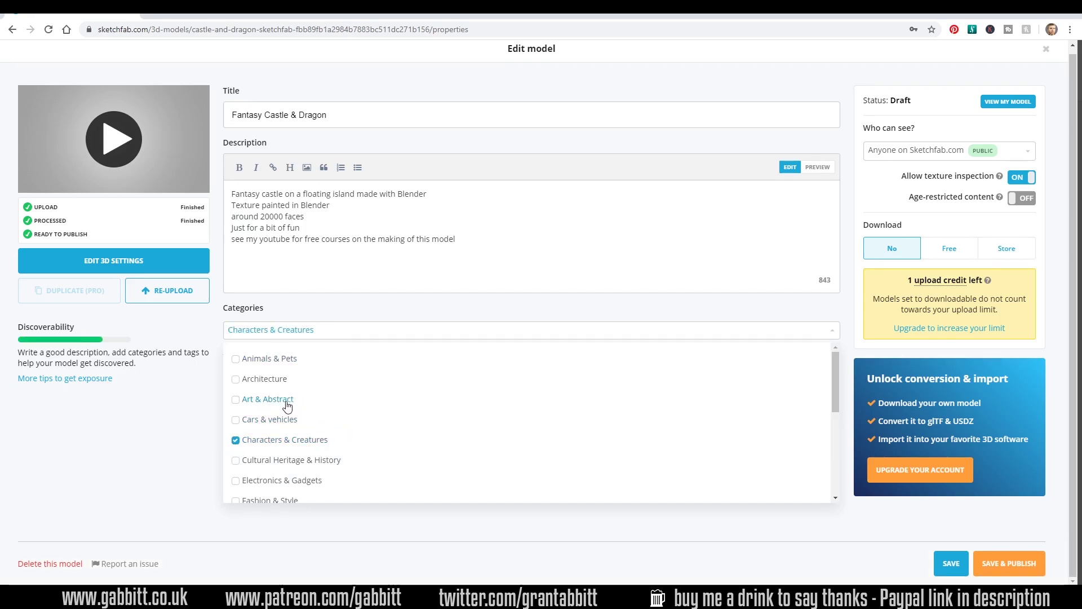
pyautogui.click(236, 379)
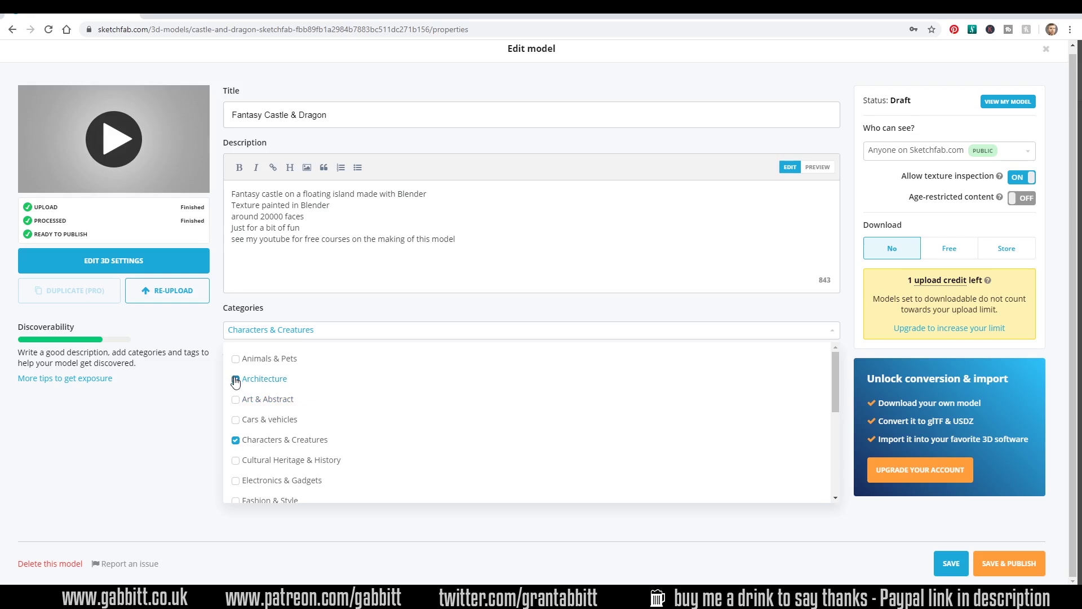
pyautogui.click(152, 502)
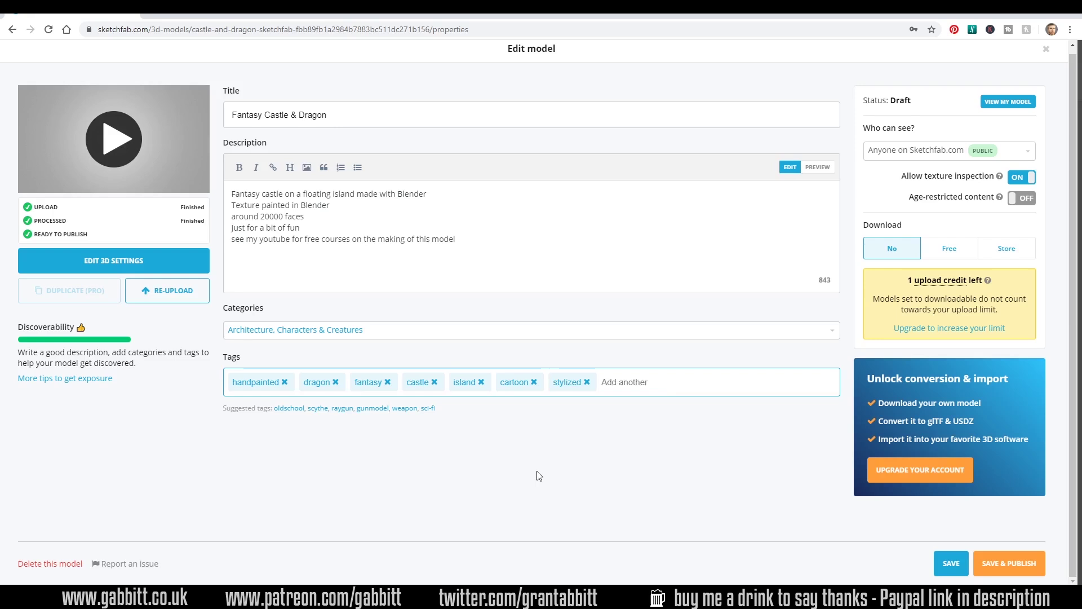
pyautogui.click(952, 566)
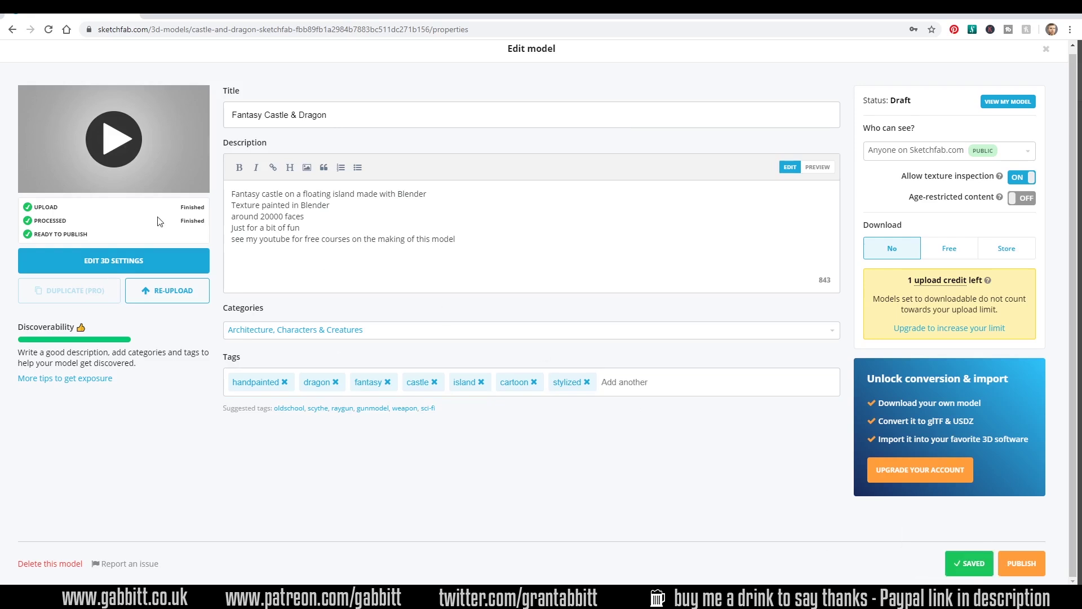
# In the 3D editor's Materials, set Base Color to Texture and import all texture images
pyautogui.click(128, 265)
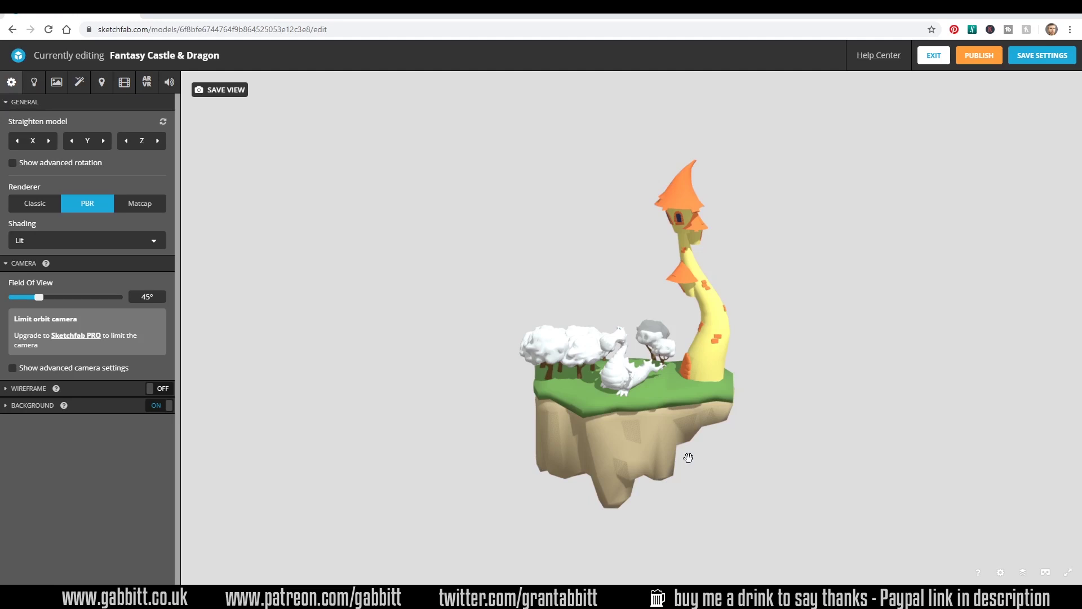
pyautogui.click(54, 83)
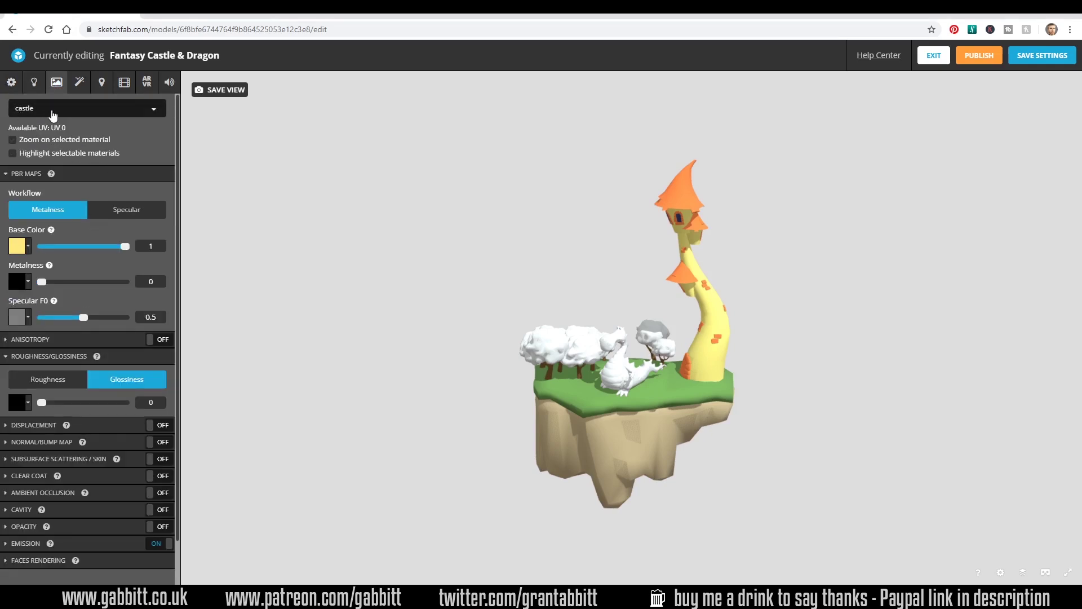
pyautogui.click(28, 248)
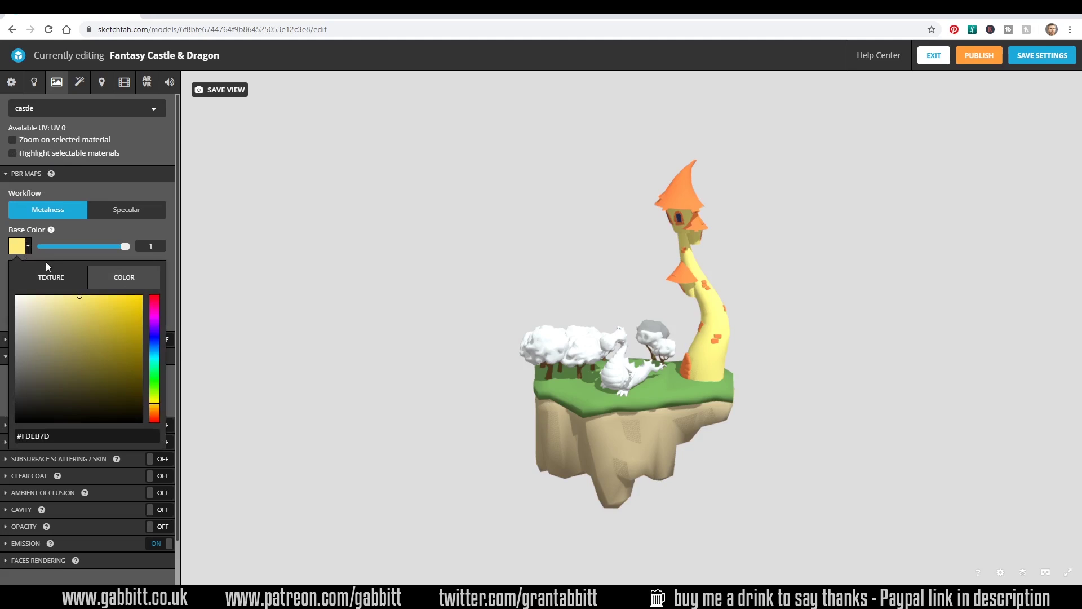
pyautogui.click(48, 278)
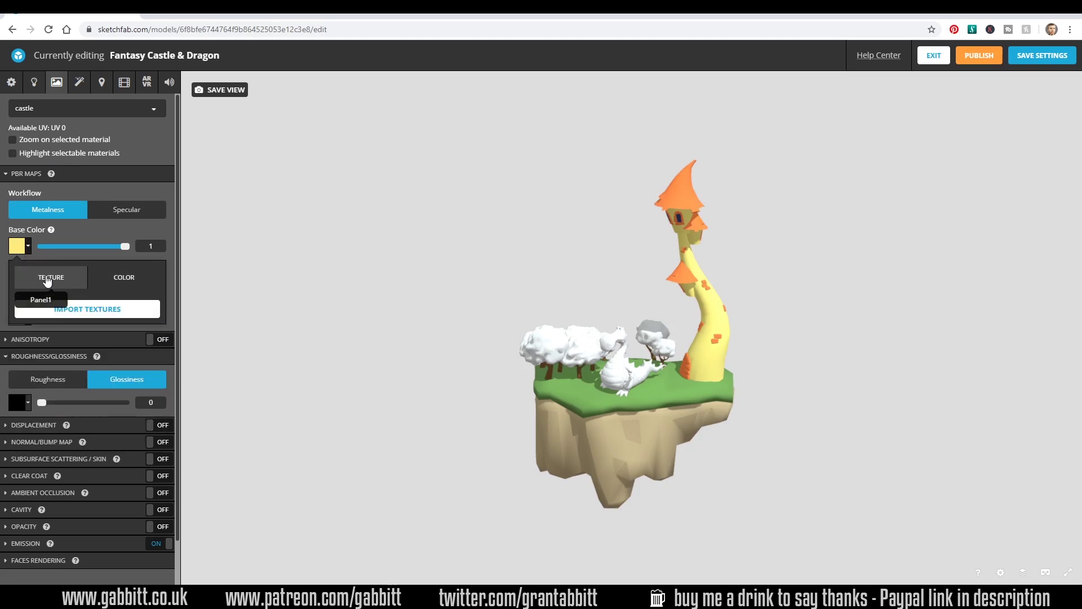
pyautogui.click(88, 311)
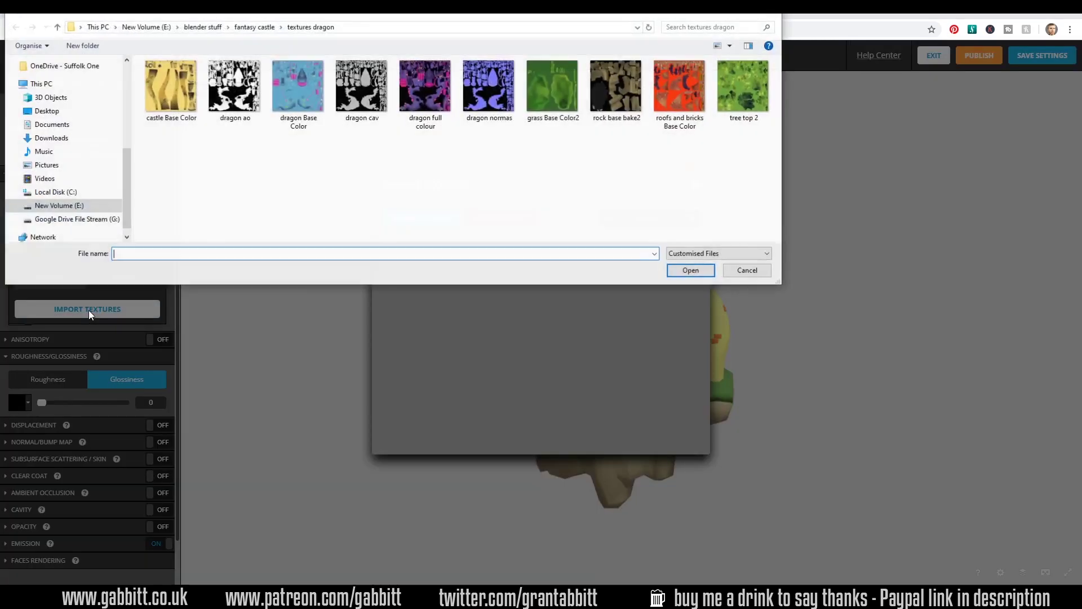
pyautogui.moveTo(736, 195); pyautogui.dragTo(160, 89)
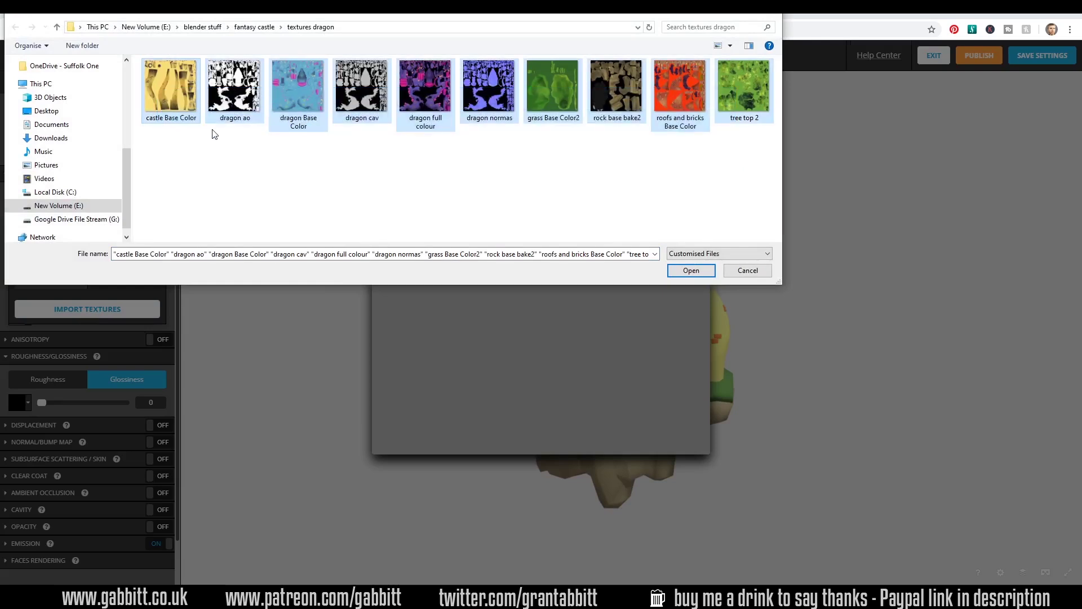
pyautogui.click(692, 270)
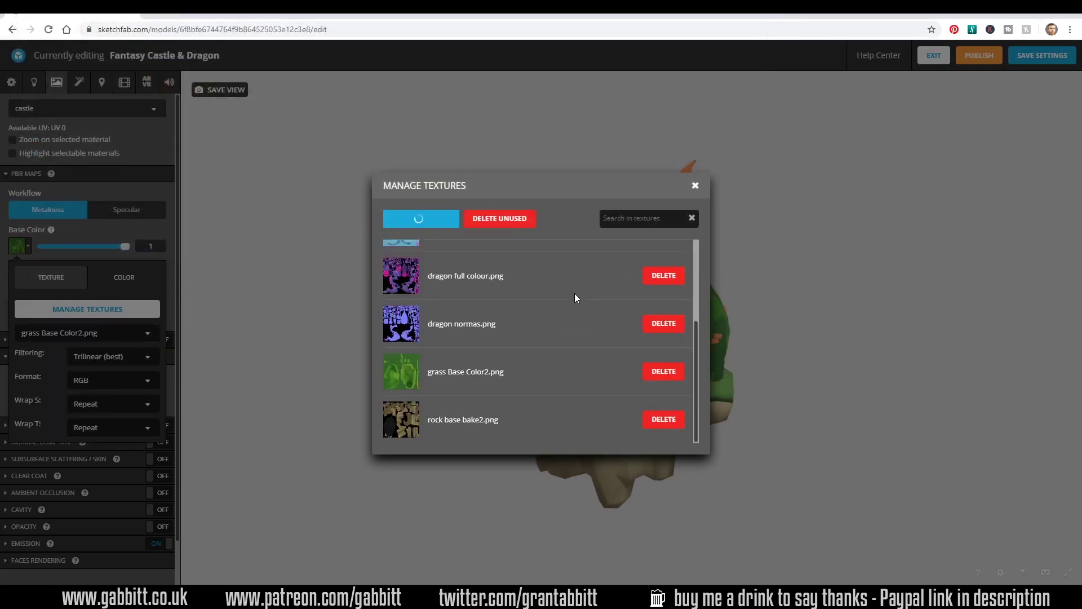
# Apply 'castle Base Color.png' to the castle material and raise its glossiness slightly
pyautogui.scroll(5, 469, 375)
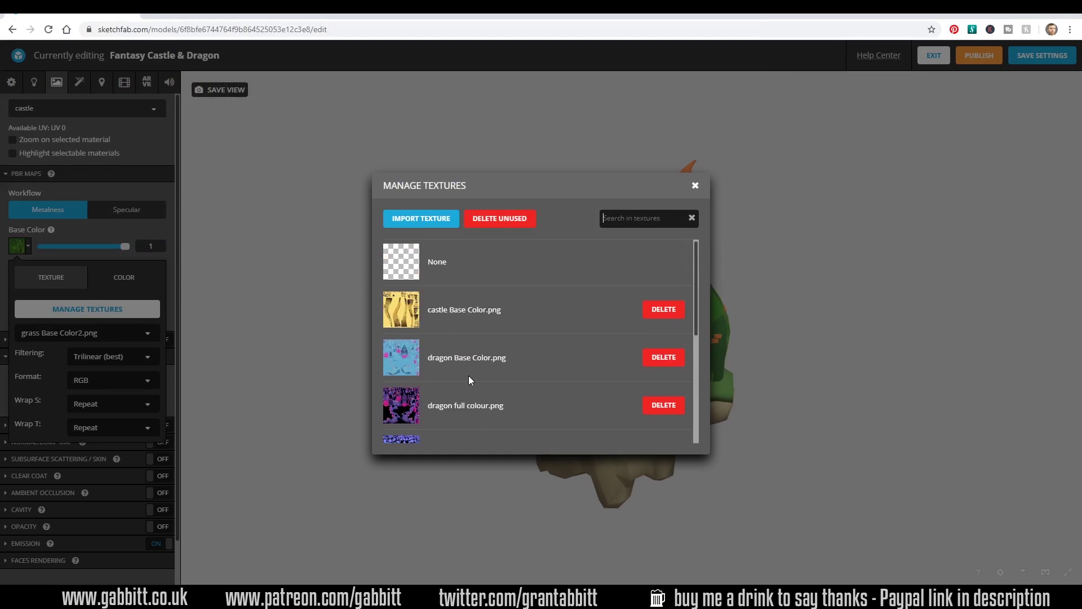
pyautogui.click(406, 317)
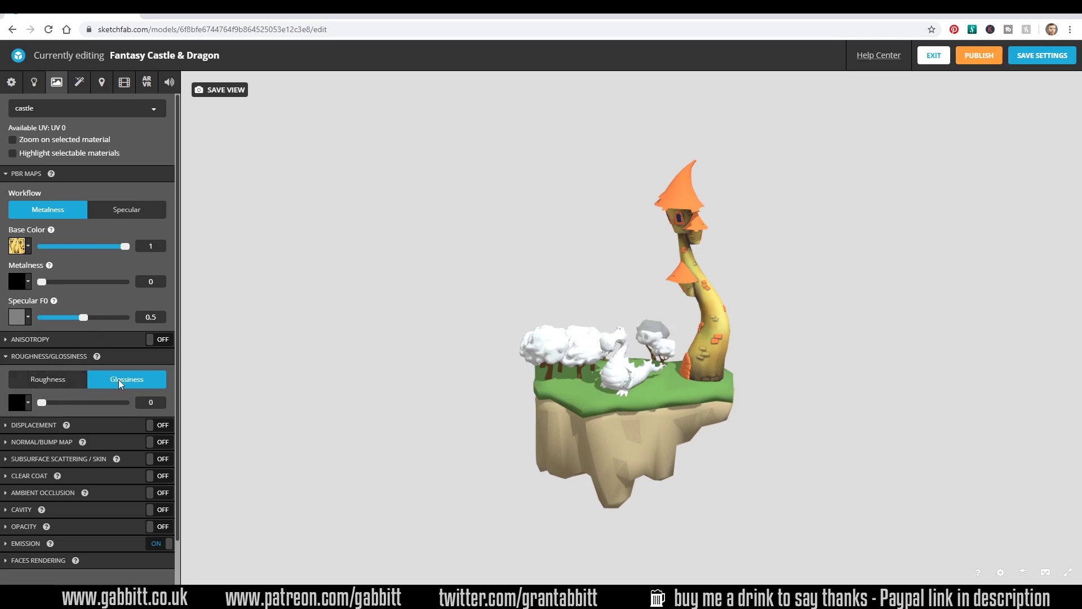
pyautogui.click(41, 404)
pyautogui.click(82, 108)
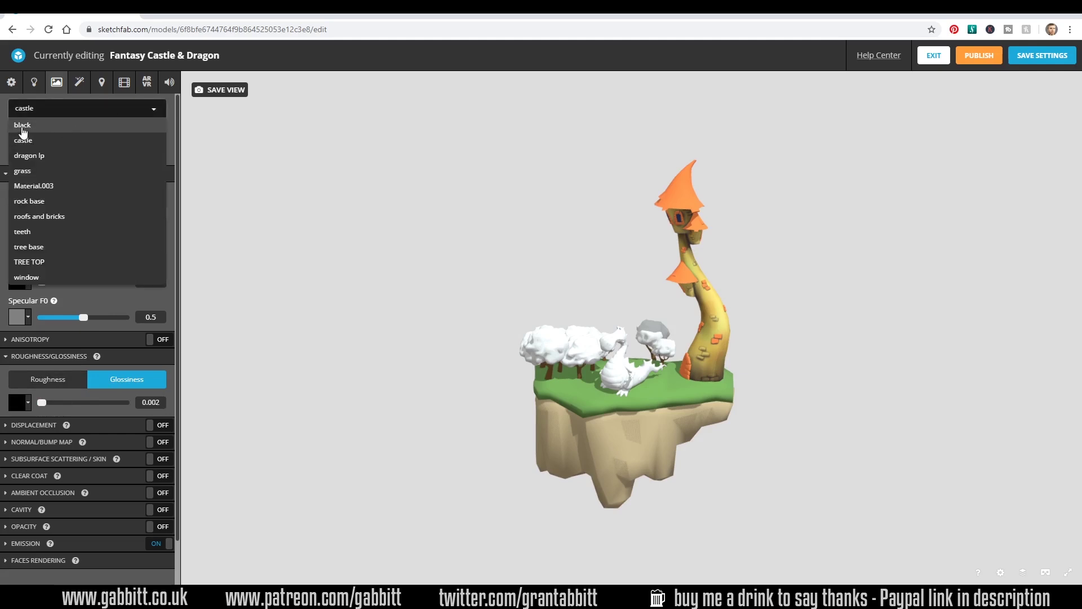
# Select the dragon lp material and set its Base Color texture to 'dragon full colour.png'
pyautogui.click(22, 127)
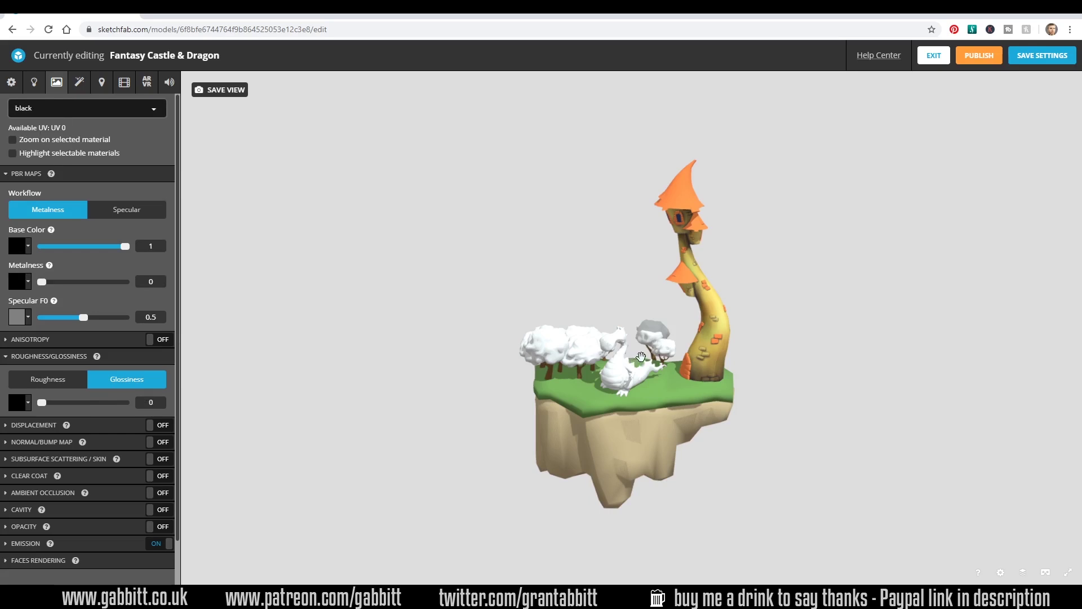
pyautogui.scroll(10, 641, 357)
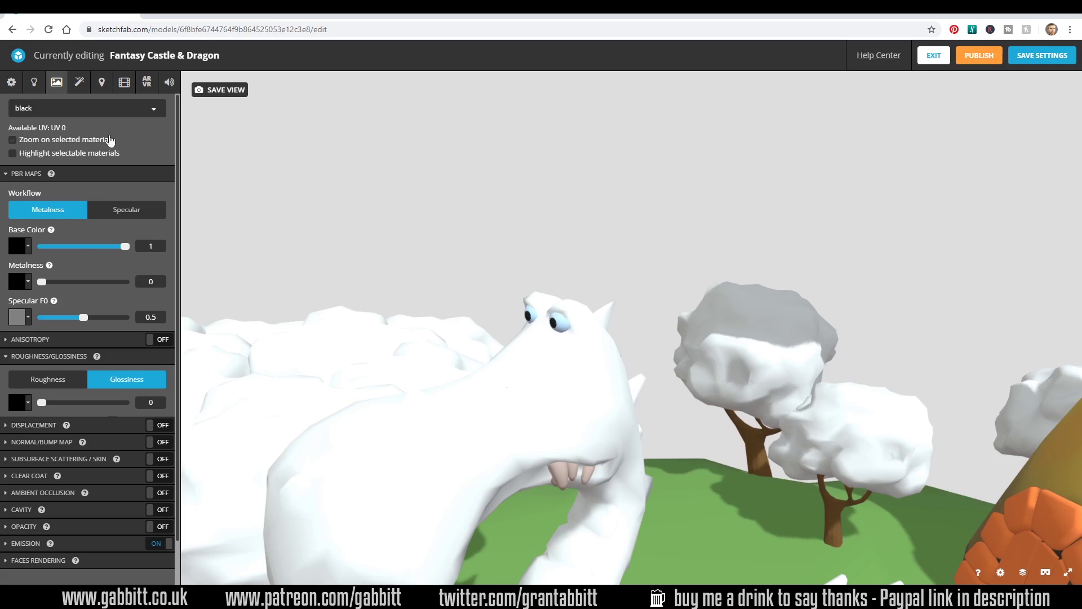
pyautogui.click(85, 108)
pyautogui.click(34, 169)
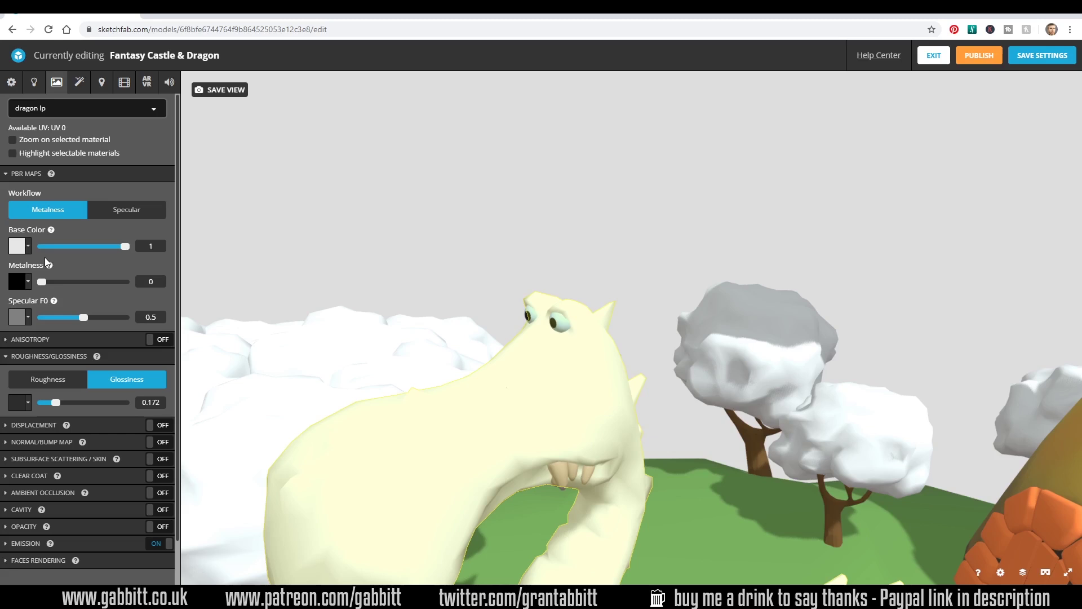
pyautogui.click(28, 252)
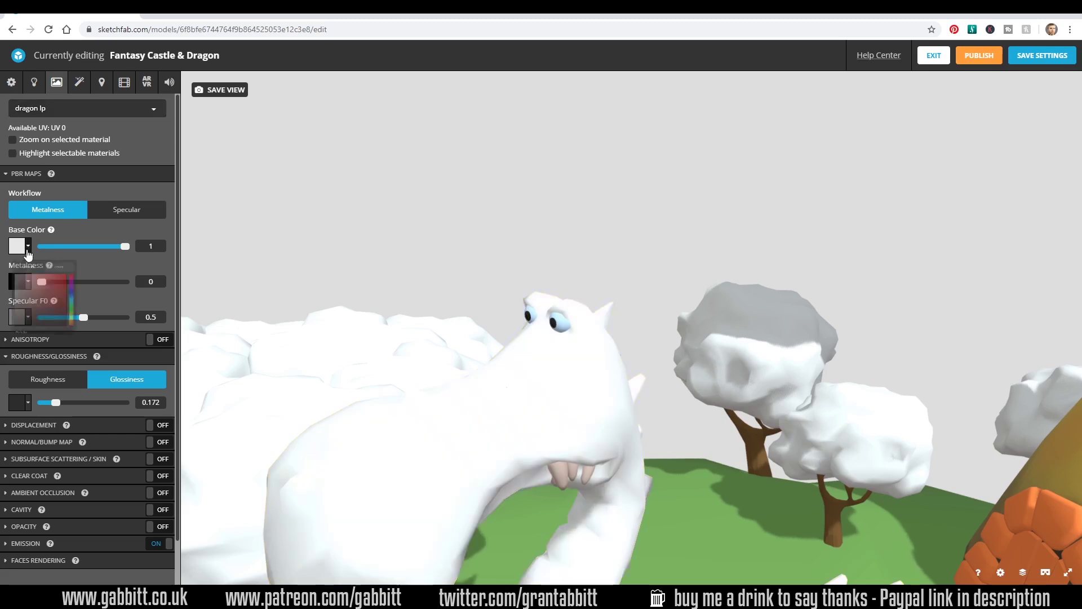
pyautogui.click(30, 252)
pyautogui.click(29, 251)
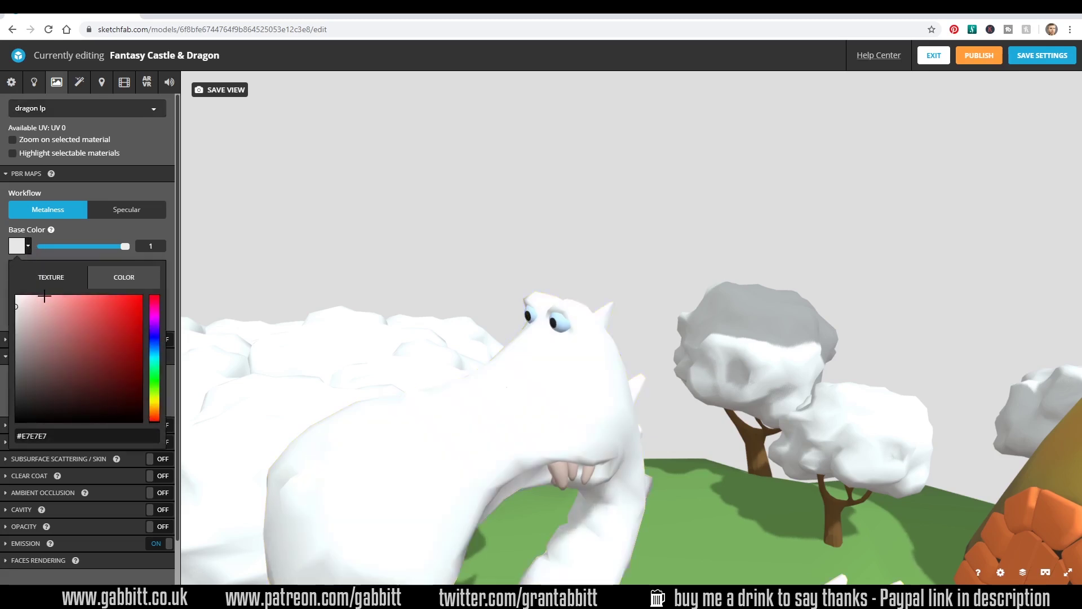
pyautogui.click(51, 277)
pyautogui.click(88, 336)
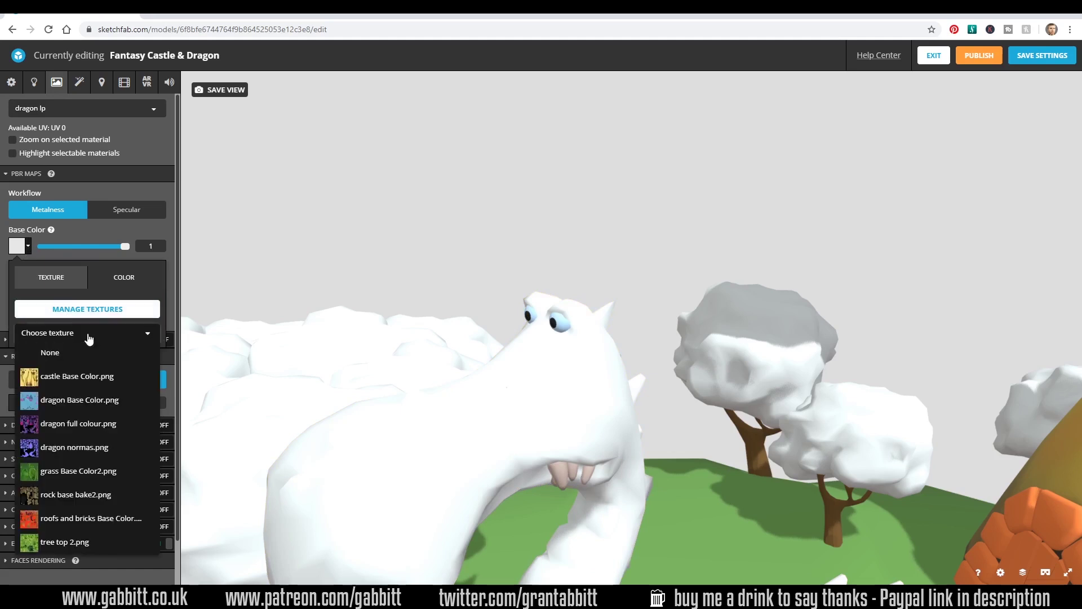
pyautogui.click(88, 424)
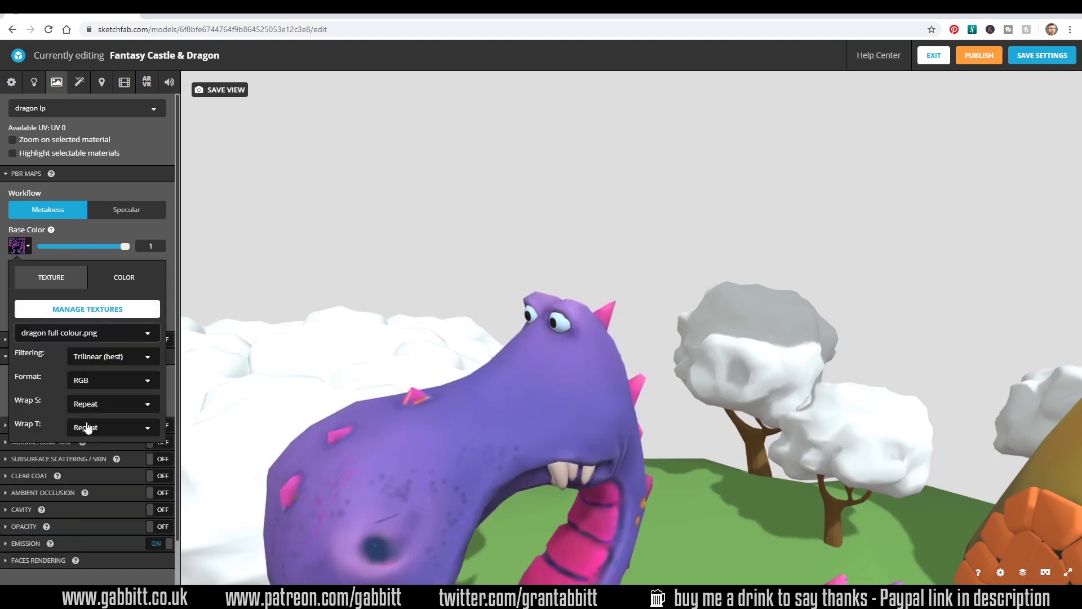
pyautogui.scroll(-5, 361, 417)
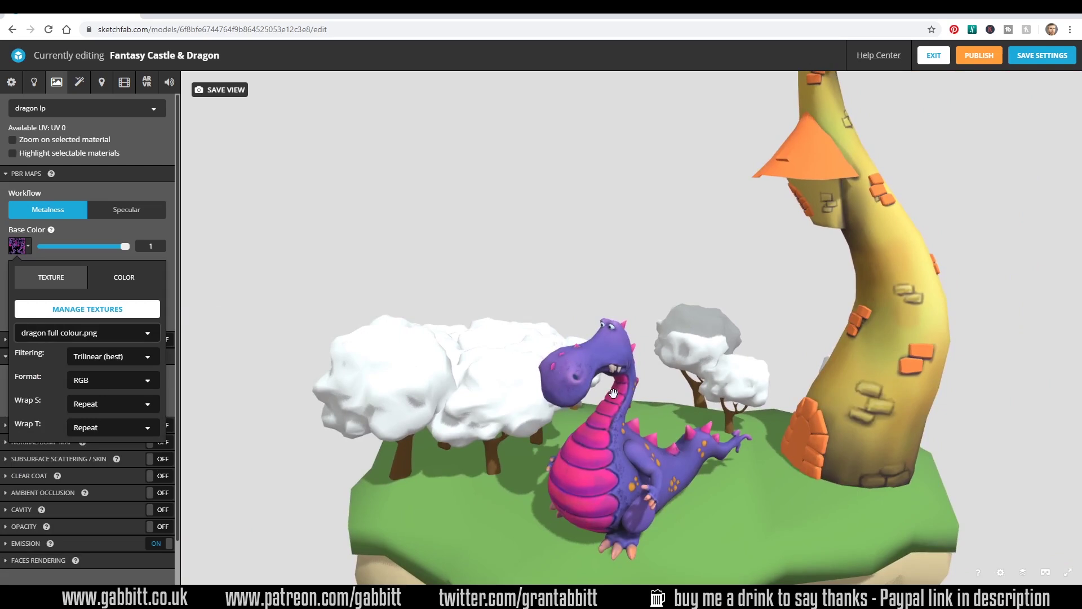
# Enable the dragon's Normal/Bump Map using 'dragon normas.png'
pyautogui.click(206, 314)
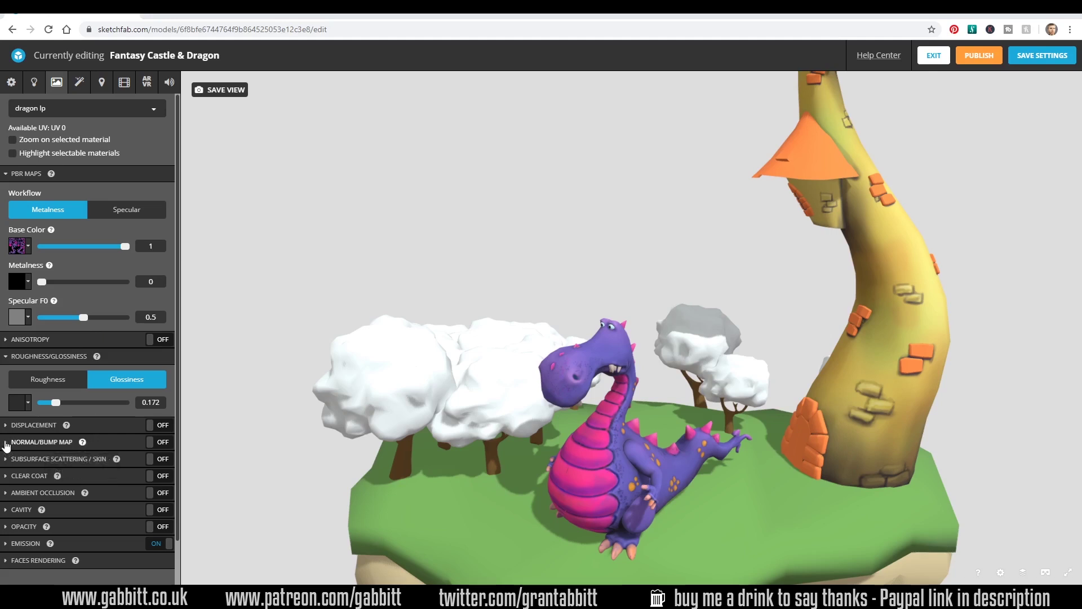
pyautogui.click(6, 447)
pyautogui.click(159, 442)
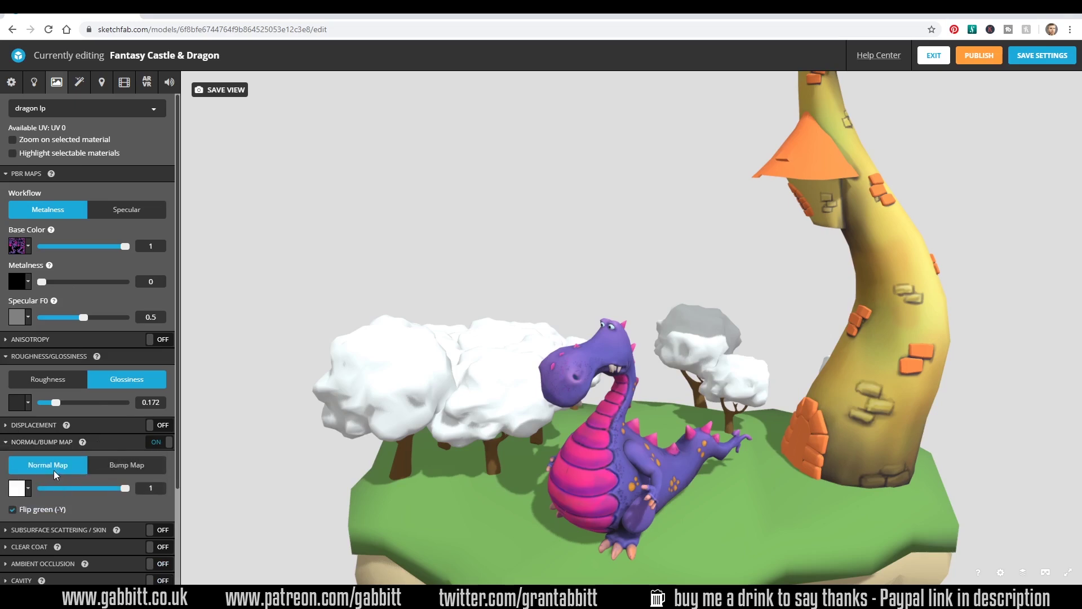
pyautogui.click(30, 491)
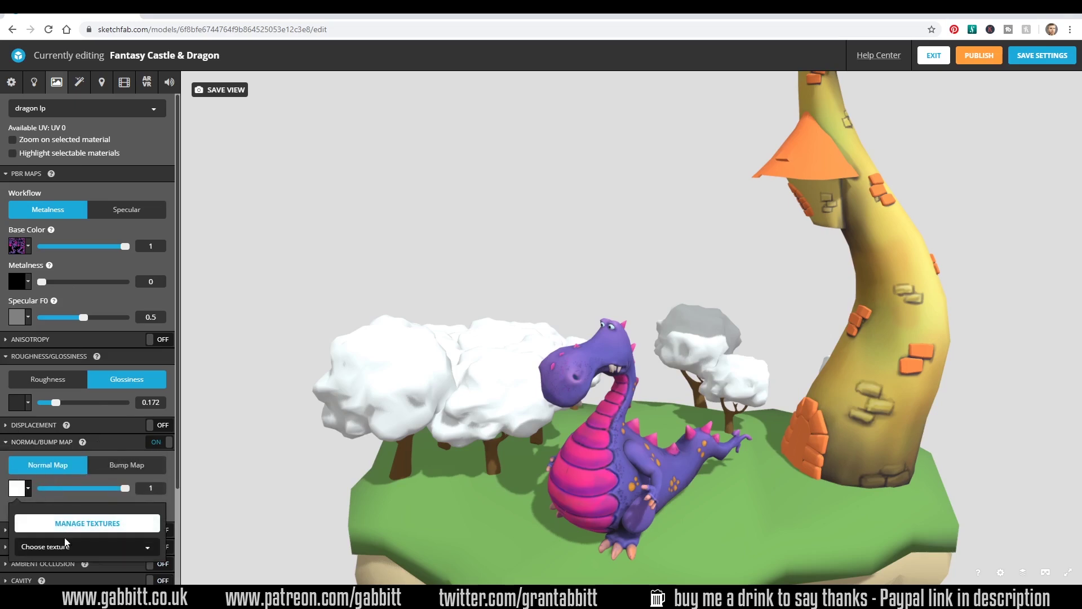
pyautogui.click(65, 553)
pyautogui.click(73, 480)
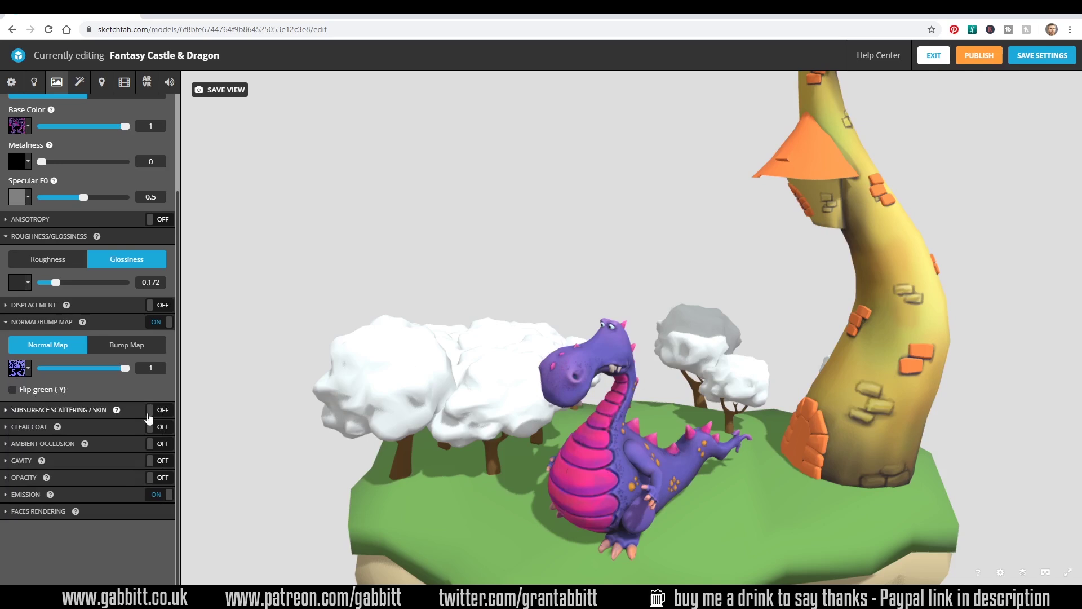
pyautogui.moveTo(569, 430); pyautogui.dragTo(615, 433)
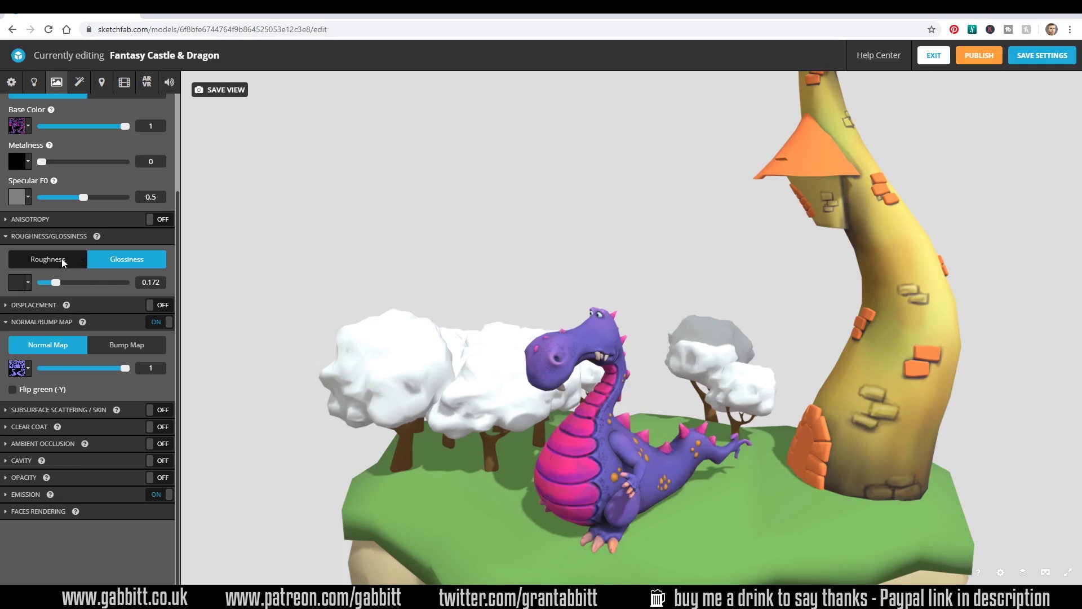
# Switch to roughness at about 0.591 and turn on subsurface scattering with value 3
pyautogui.click(63, 261)
pyautogui.moveTo(58, 283); pyautogui.dragTo(93, 289)
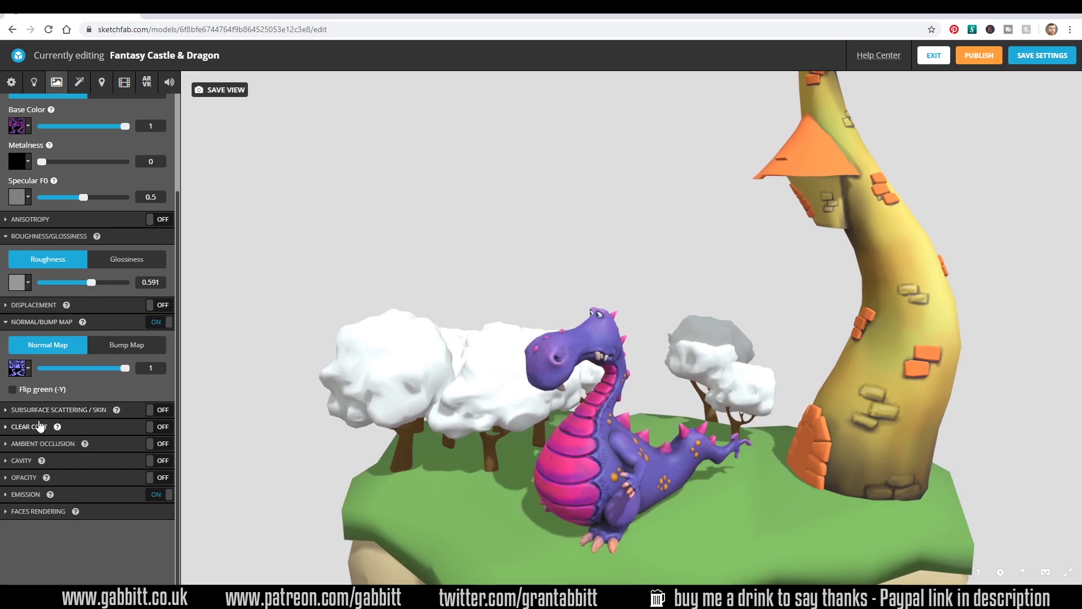
pyautogui.click(159, 409)
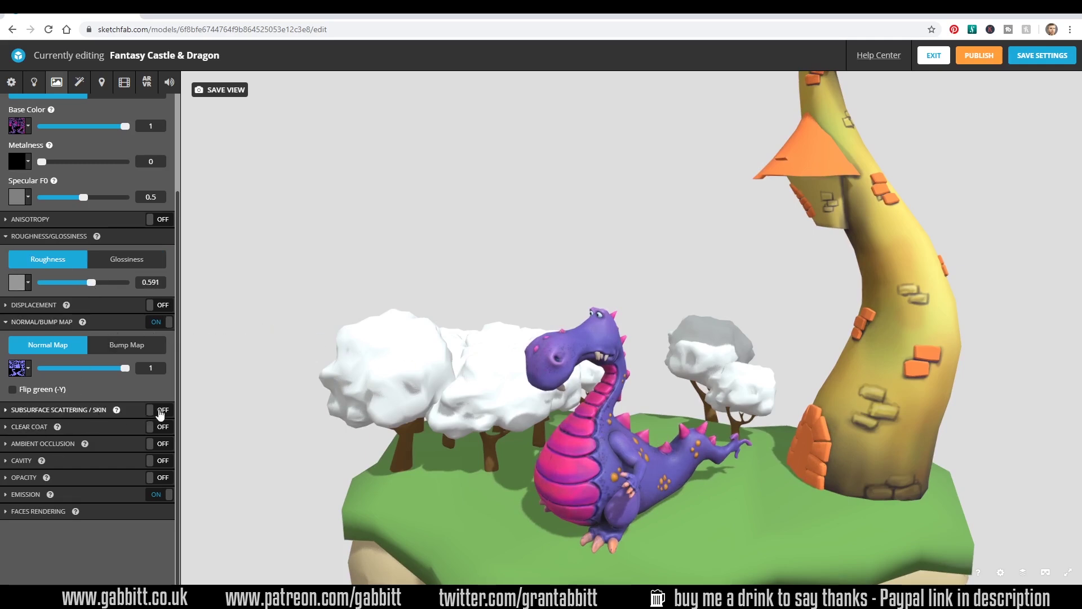
pyautogui.click(6, 411)
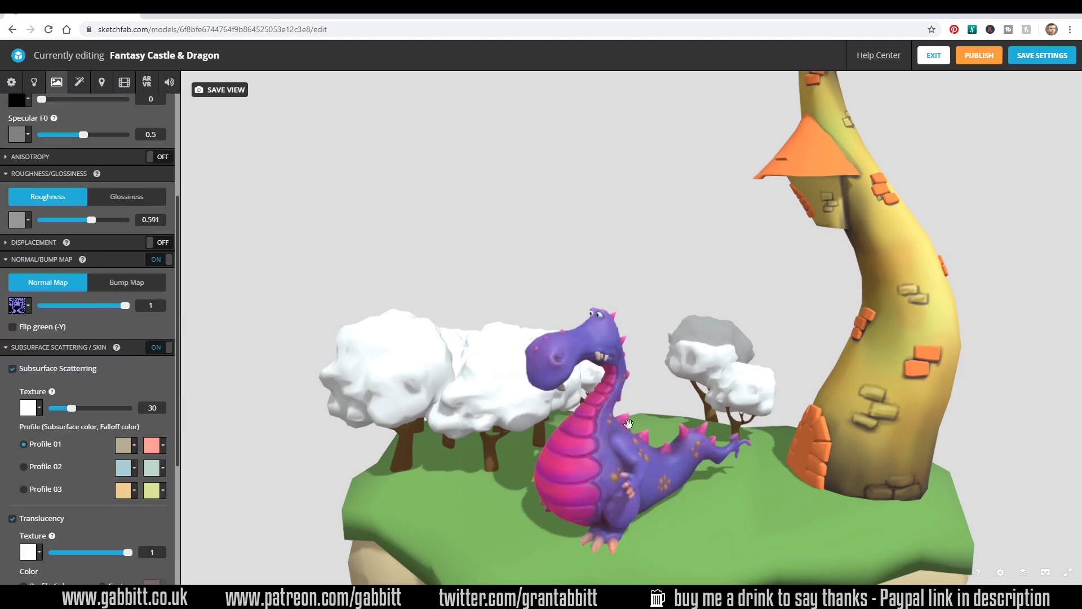
pyautogui.click(156, 408)
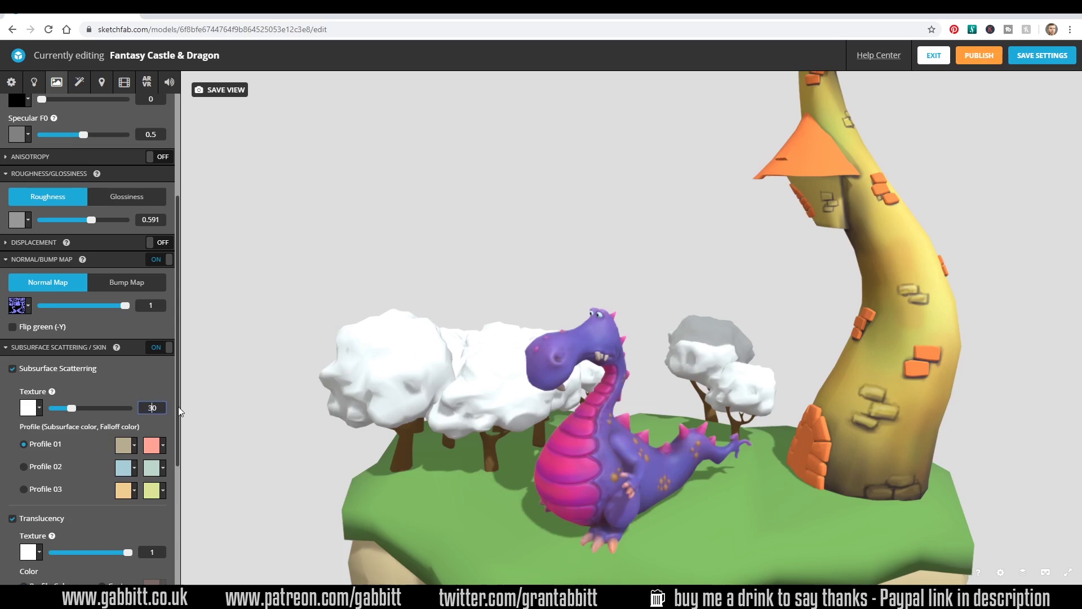
pyautogui.moveTo(157, 410); pyautogui.dragTo(140, 411)
pyautogui.write('3')
pyautogui.moveTo(570, 445); pyautogui.dragTo(585, 401)
# Apply the grass texture to the grass material's base colour
pyautogui.scroll(10, 88, 226)
pyautogui.click(87, 109)
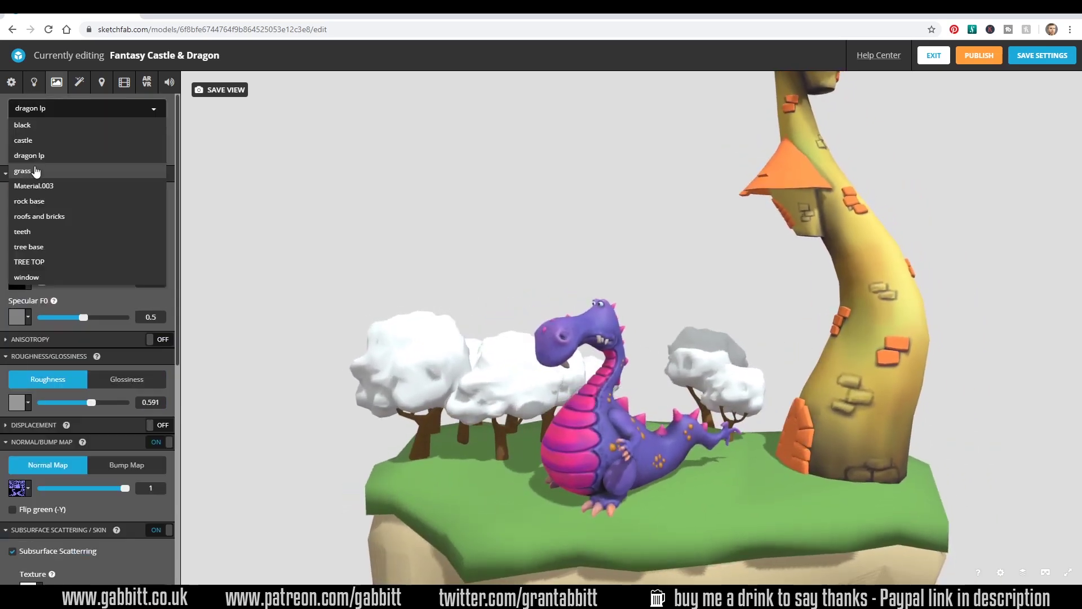
pyautogui.click(36, 170)
pyautogui.click(27, 246)
pyautogui.click(60, 334)
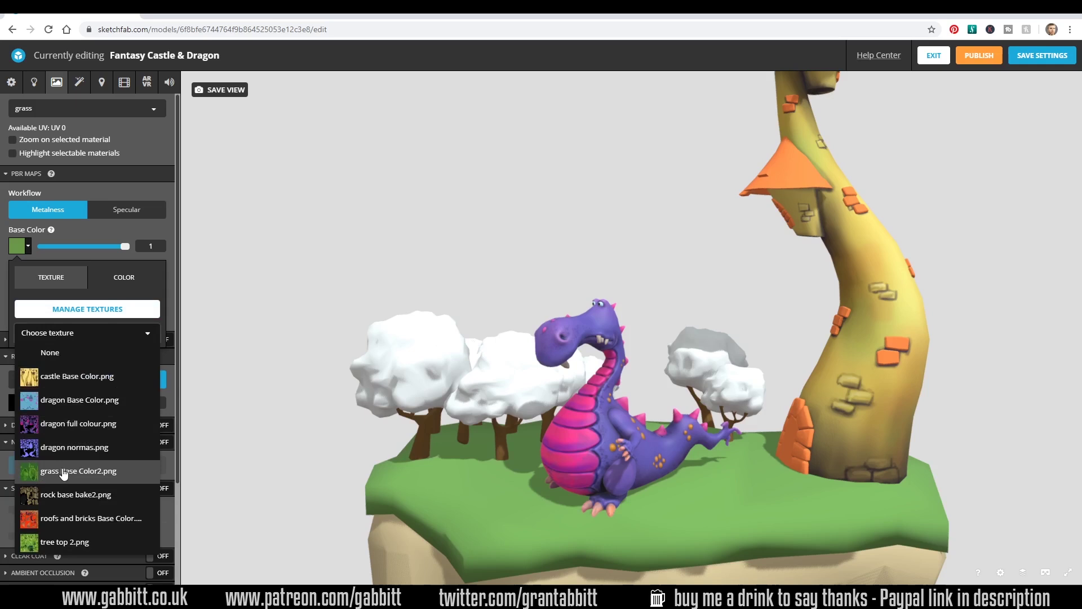
pyautogui.click(56, 470)
# Give the TREE TOP material the grass texture as its Base Color
pyautogui.doubleClick(531, 370)
pyautogui.click(519, 453)
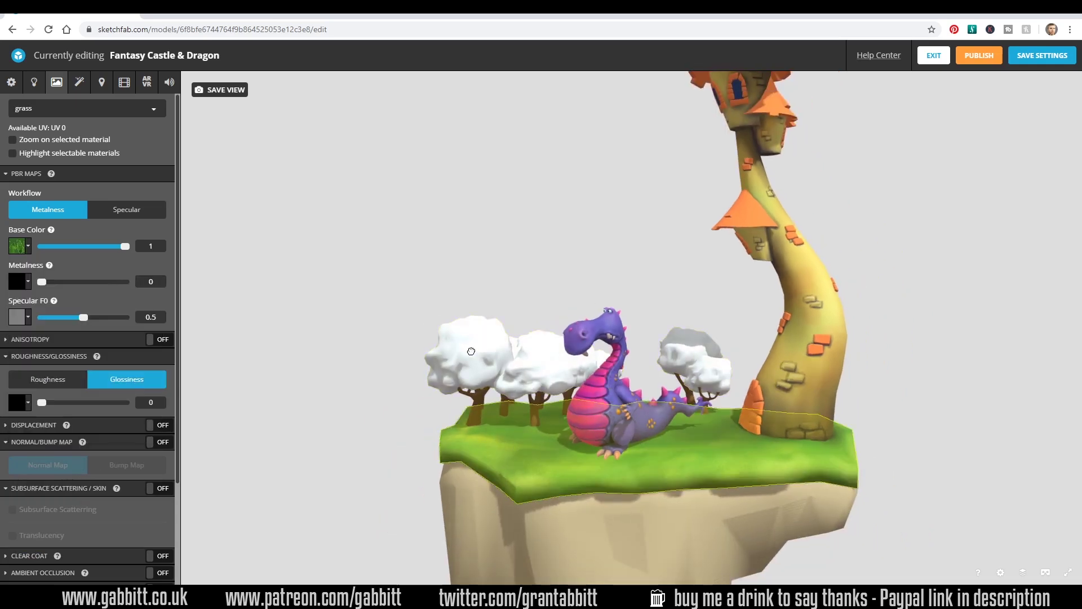
pyautogui.click(471, 350)
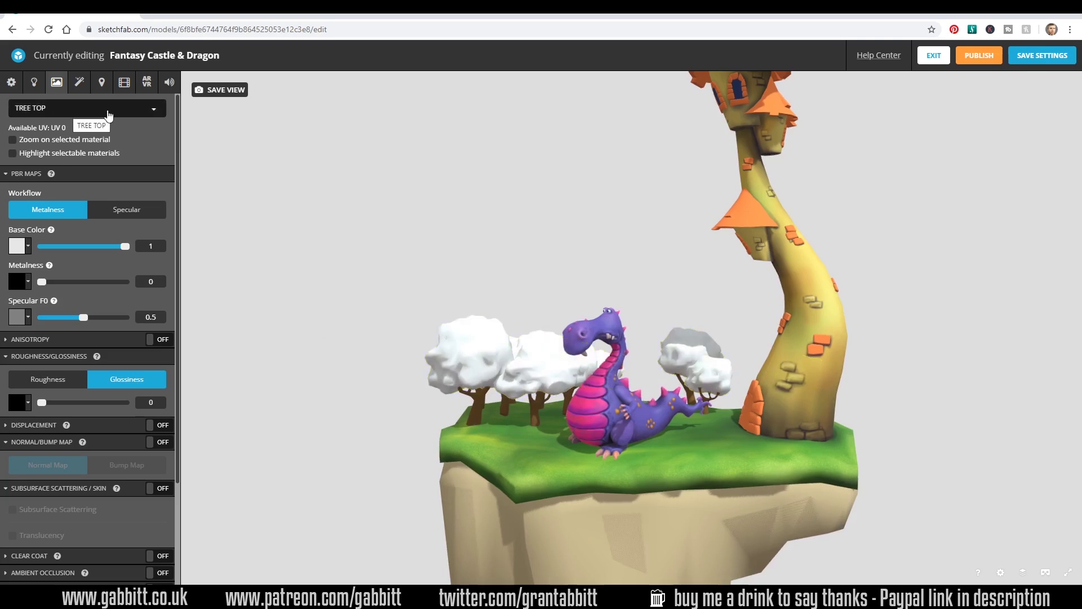
pyautogui.click(27, 247)
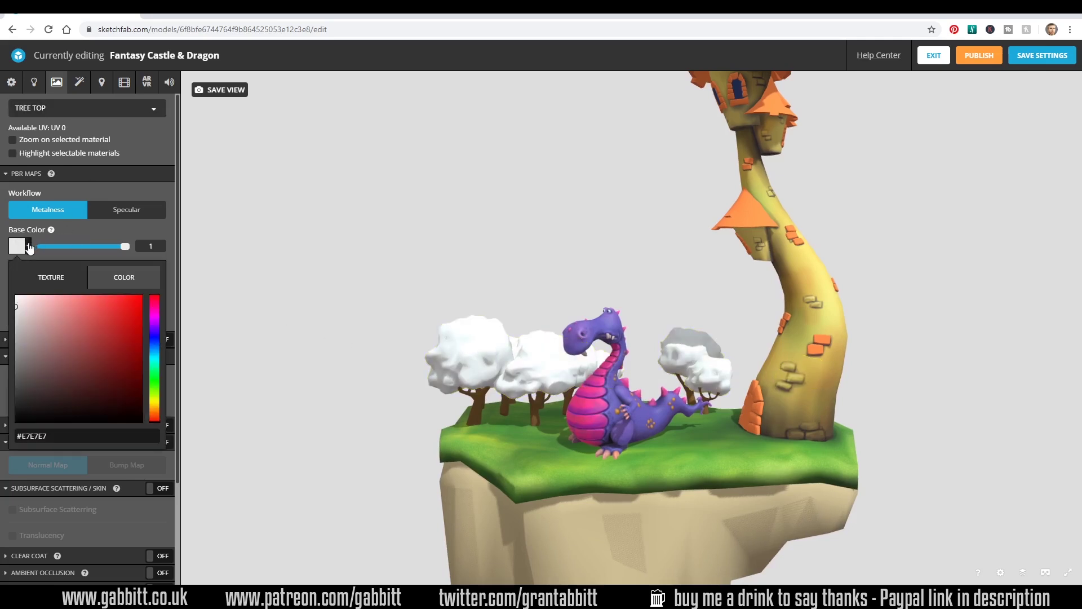
pyautogui.click(51, 277)
pyautogui.click(68, 332)
pyautogui.click(91, 479)
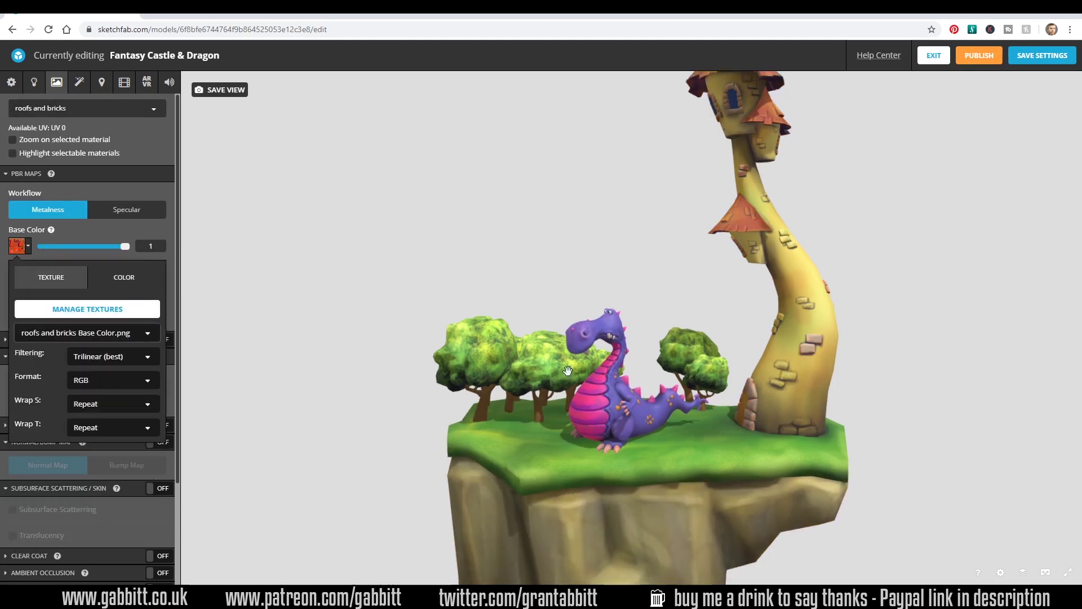
pyautogui.moveTo(705, 366); pyautogui.dragTo(705, 186)
# Switch the tower window material from glossiness to a roughness setup
pyautogui.click(700, 174)
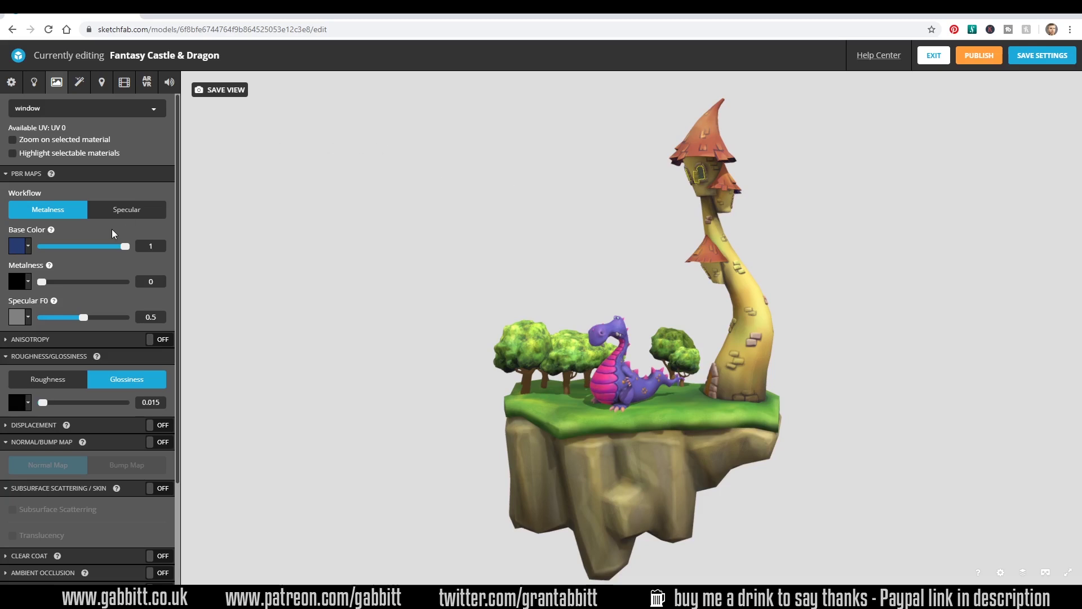
pyautogui.click(45, 381)
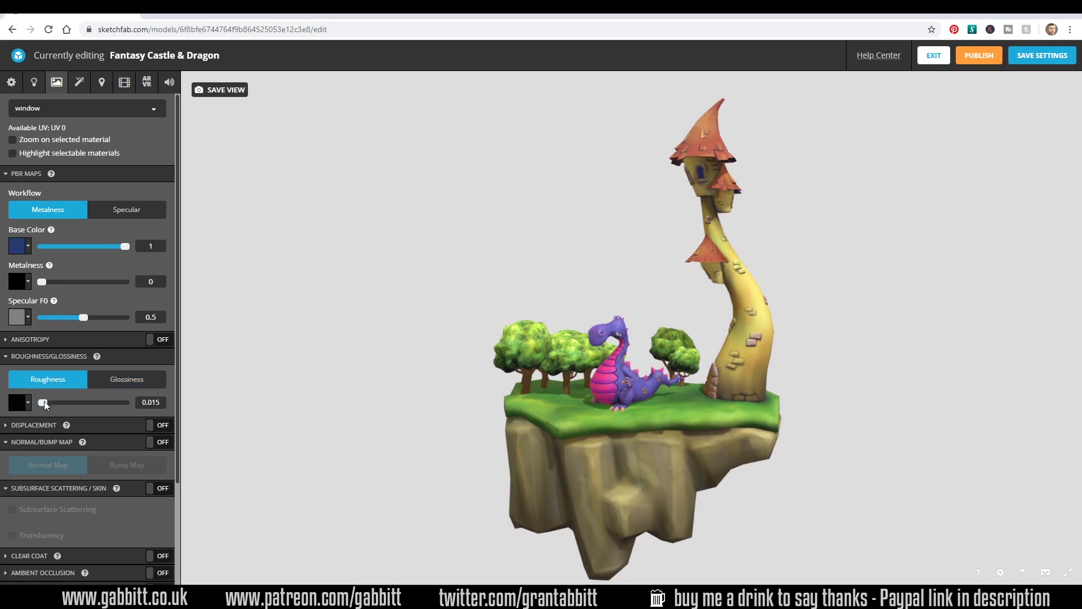
pyautogui.moveTo(44, 403); pyautogui.dragTo(68, 403)
pyautogui.moveTo(677, 237); pyautogui.dragTo(518, 284)
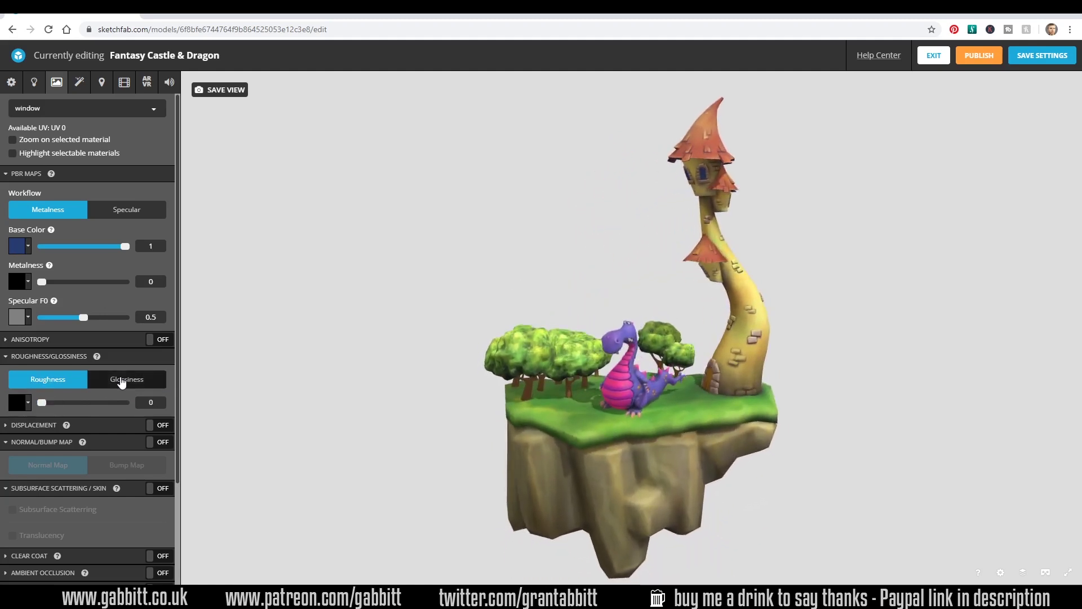
pyautogui.moveTo(570, 425); pyautogui.dragTo(595, 428)
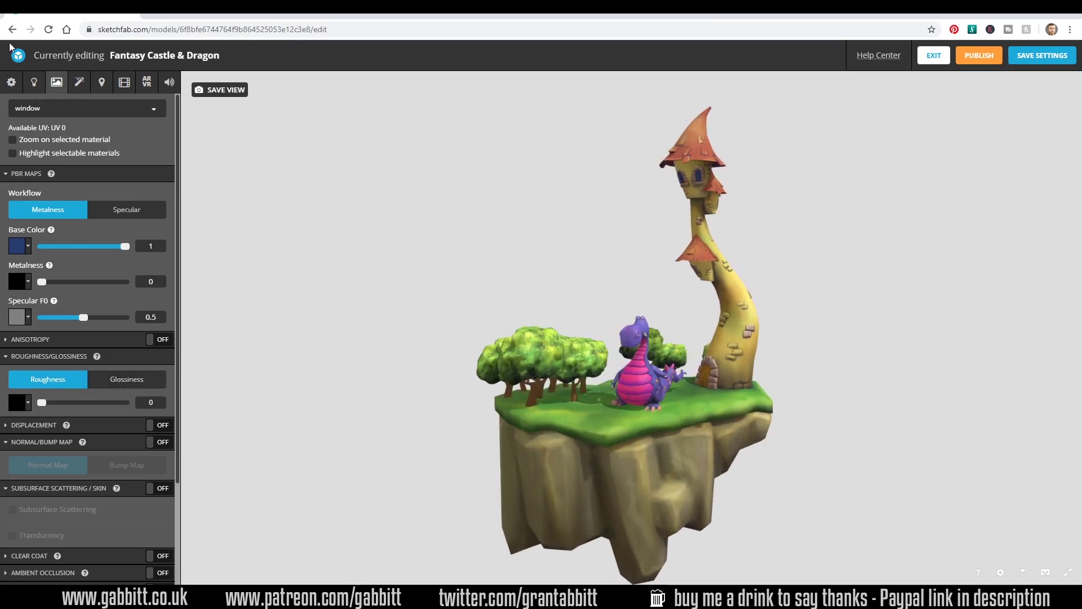
# Preview the Road in Dordogne lighting environment, rotated to about 194°
pyautogui.click(34, 83)
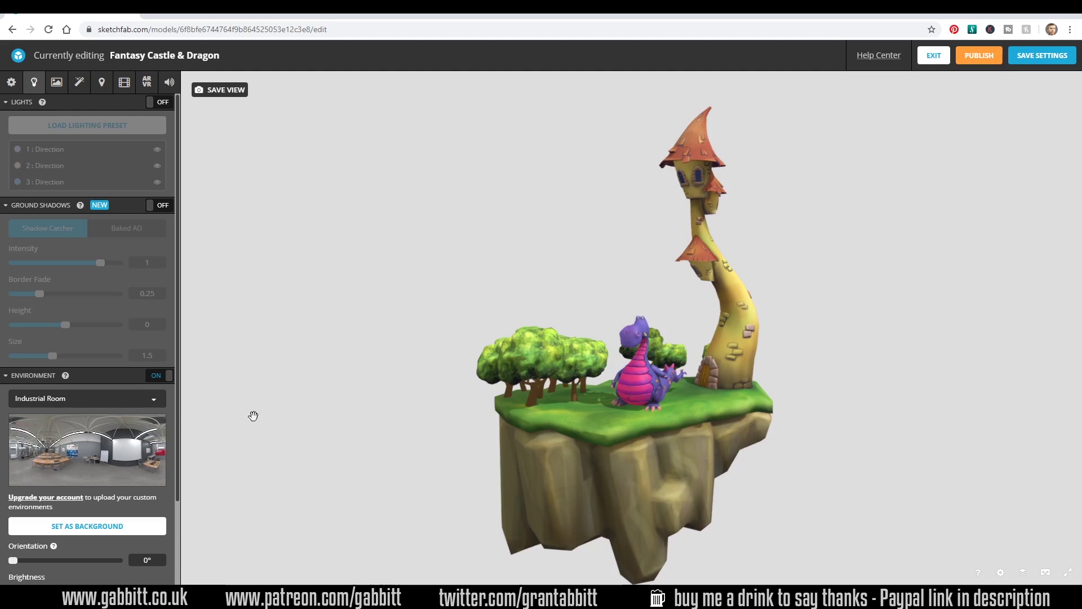
pyautogui.click(76, 398)
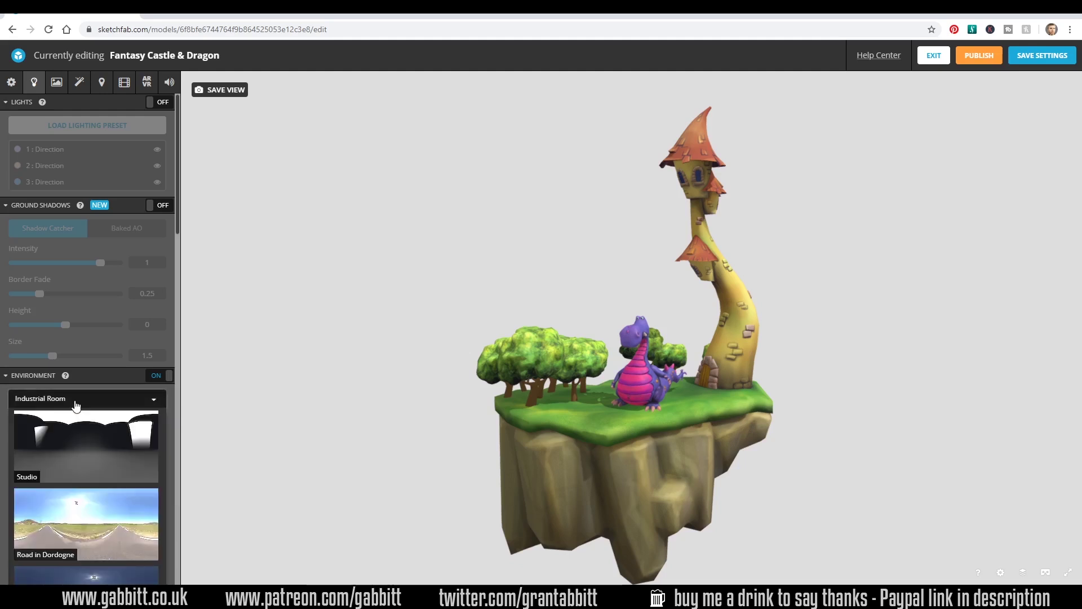
pyautogui.click(85, 511)
pyautogui.scroll(-2, 113, 463)
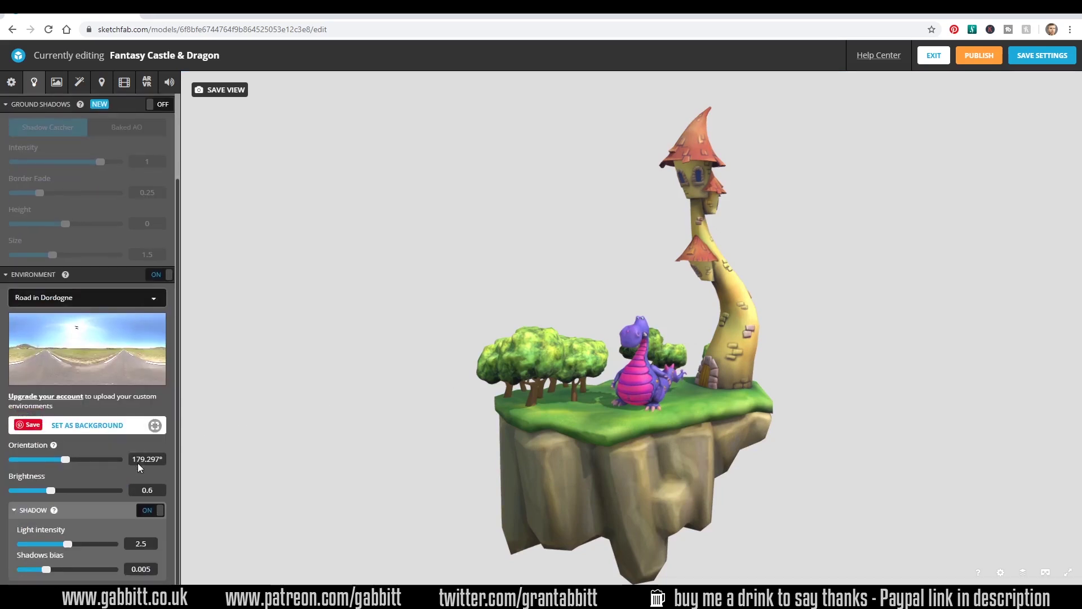
pyautogui.moveTo(64, 460)
pyautogui.mouseDown()
pyautogui.moveTo(99, 459)
pyautogui.moveTo(58, 462)
pyautogui.moveTo(70, 465)
pyautogui.mouseUp()
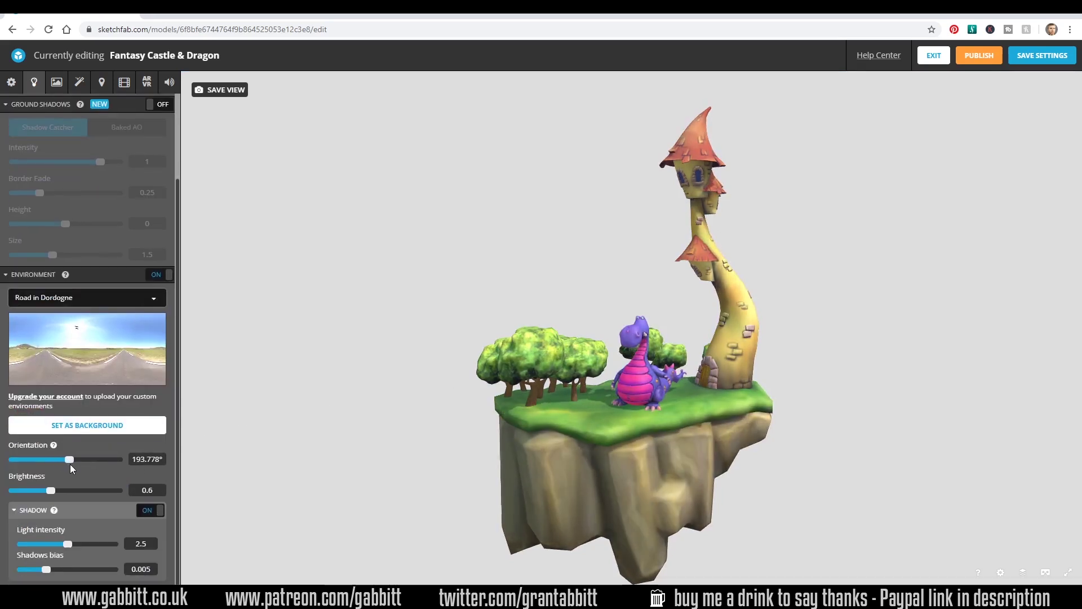
# Revert to the Industrial Room environment, oriented at about 14.5°
pyautogui.click(69, 299)
pyautogui.click(110, 423)
pyautogui.click(85, 297)
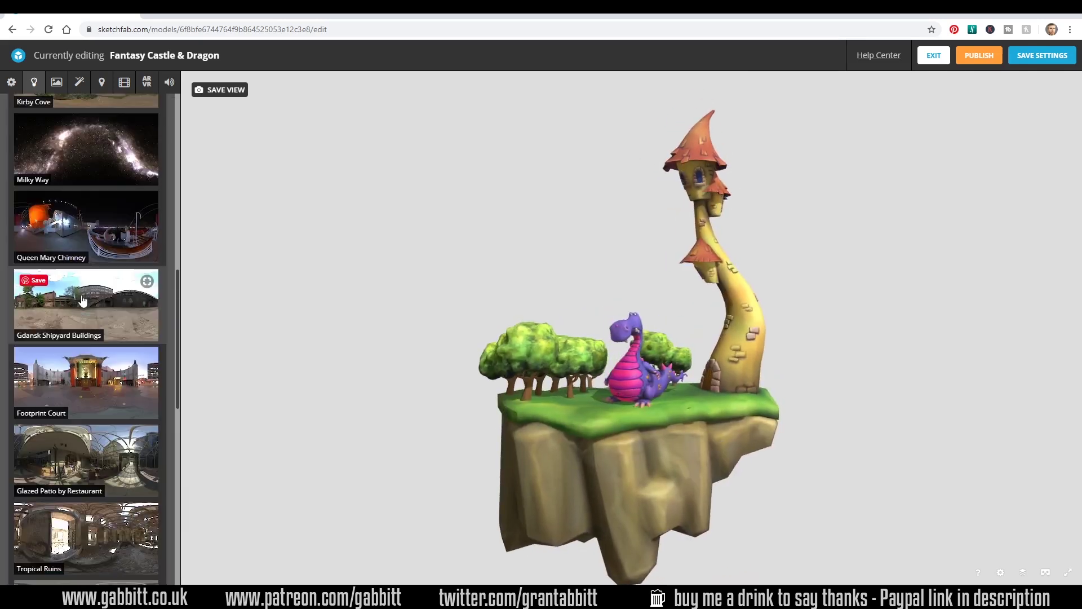
pyautogui.moveTo(620, 440); pyautogui.dragTo(654, 444)
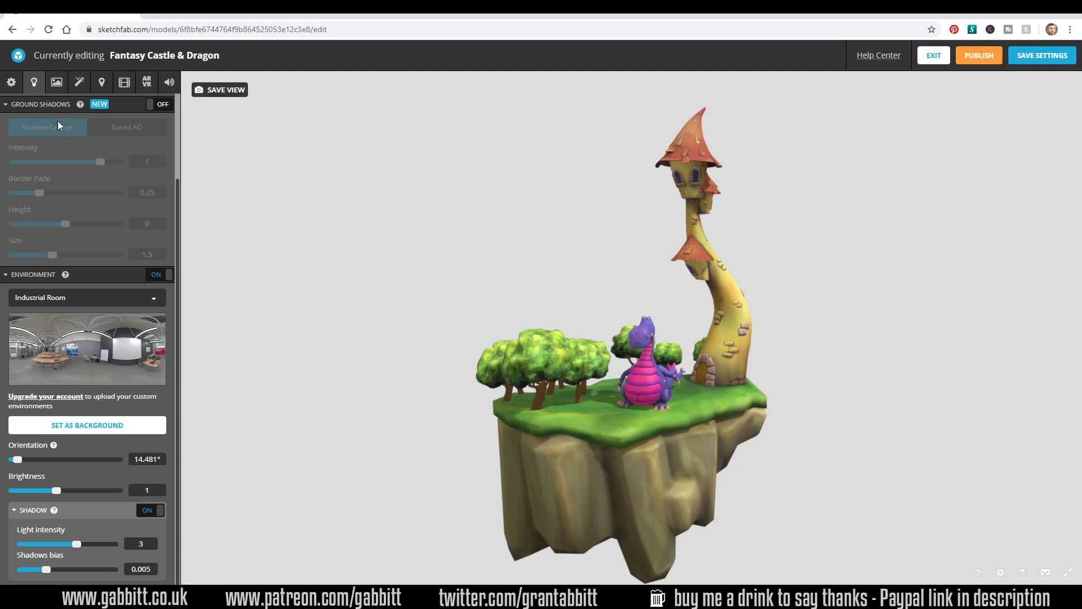
# In the scene Background settings, try dark grey and the dirty_light and clean_dark preset images
pyautogui.click(12, 82)
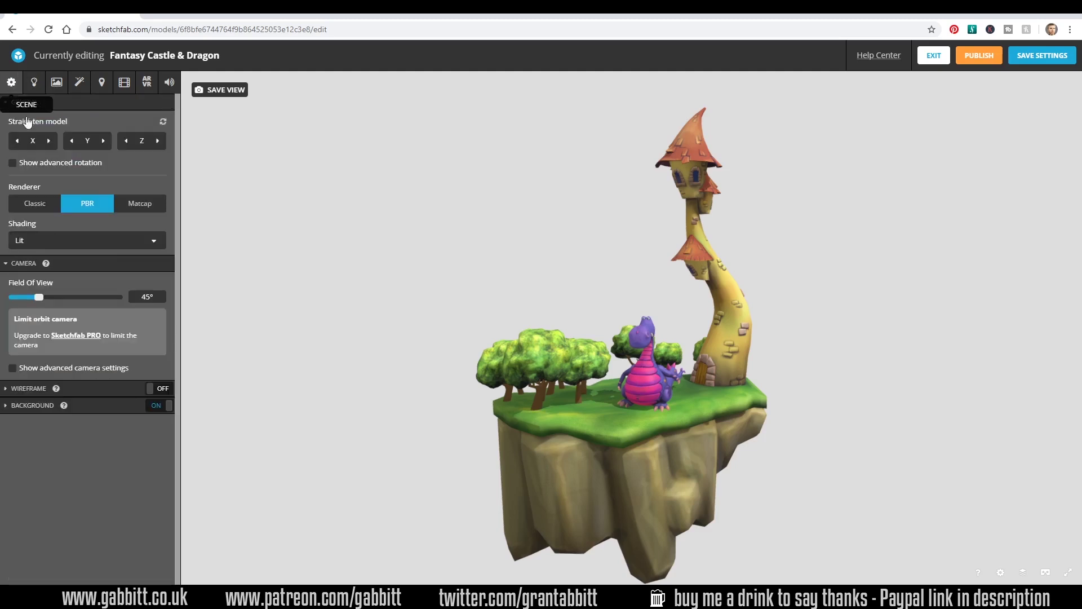
pyautogui.click(7, 406)
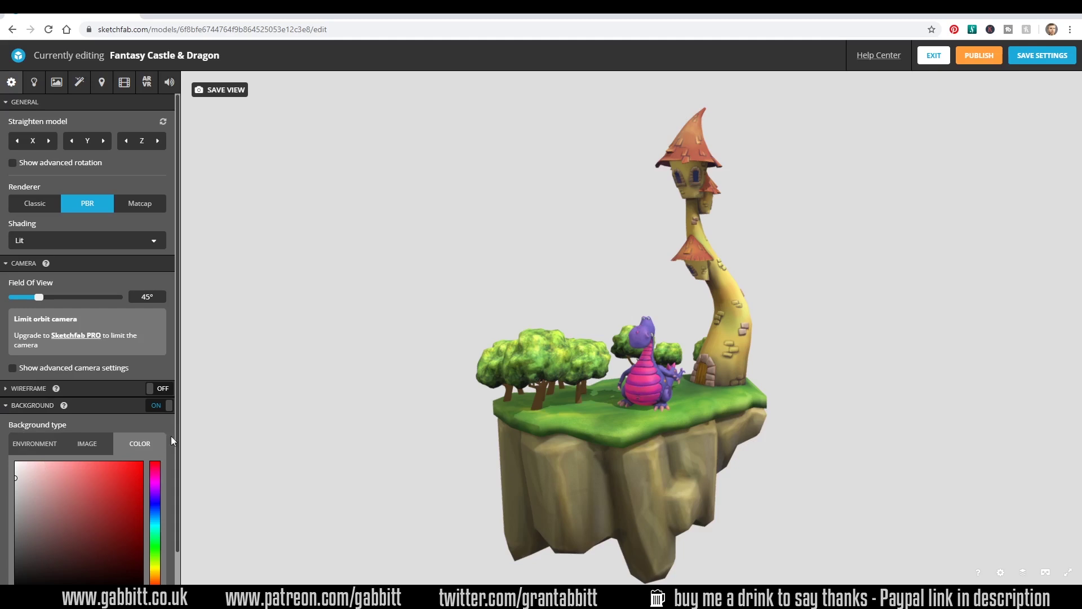
pyautogui.moveTo(48, 529); pyautogui.dragTo(16, 545)
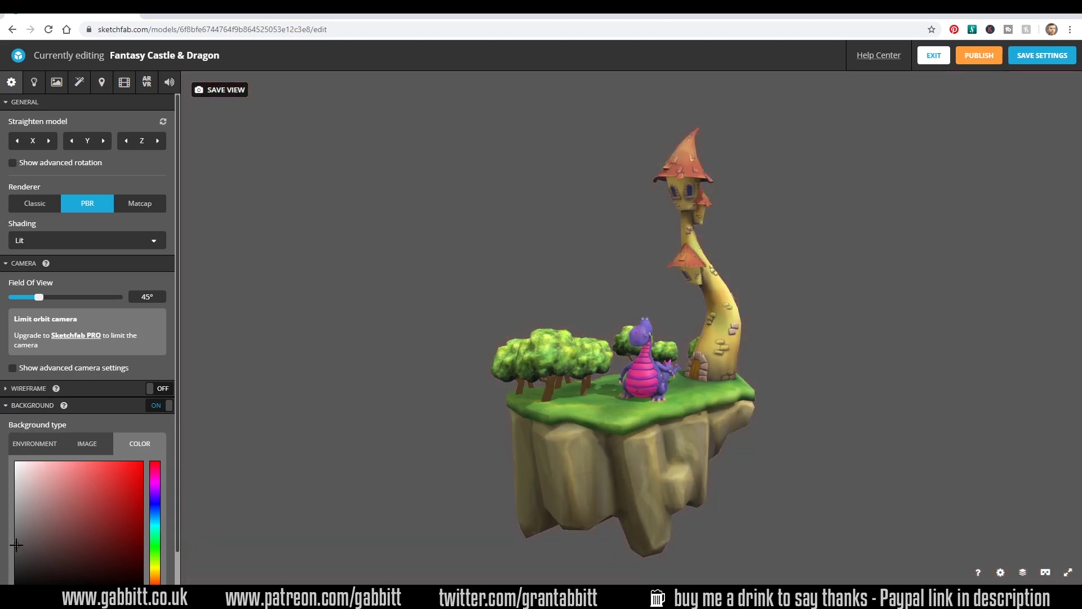
pyautogui.click(89, 443)
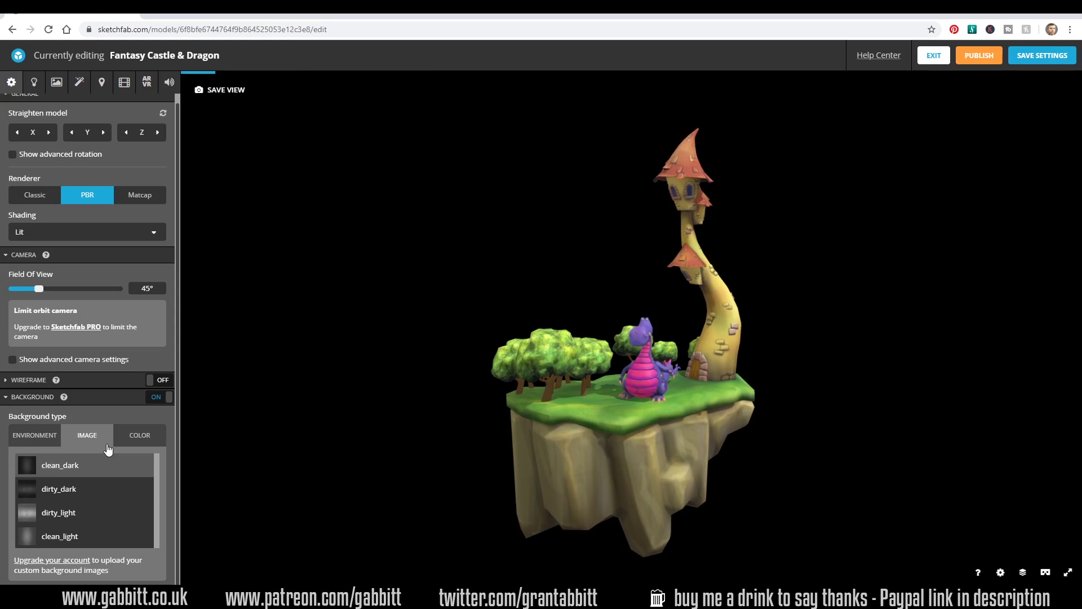
pyautogui.click(37, 512)
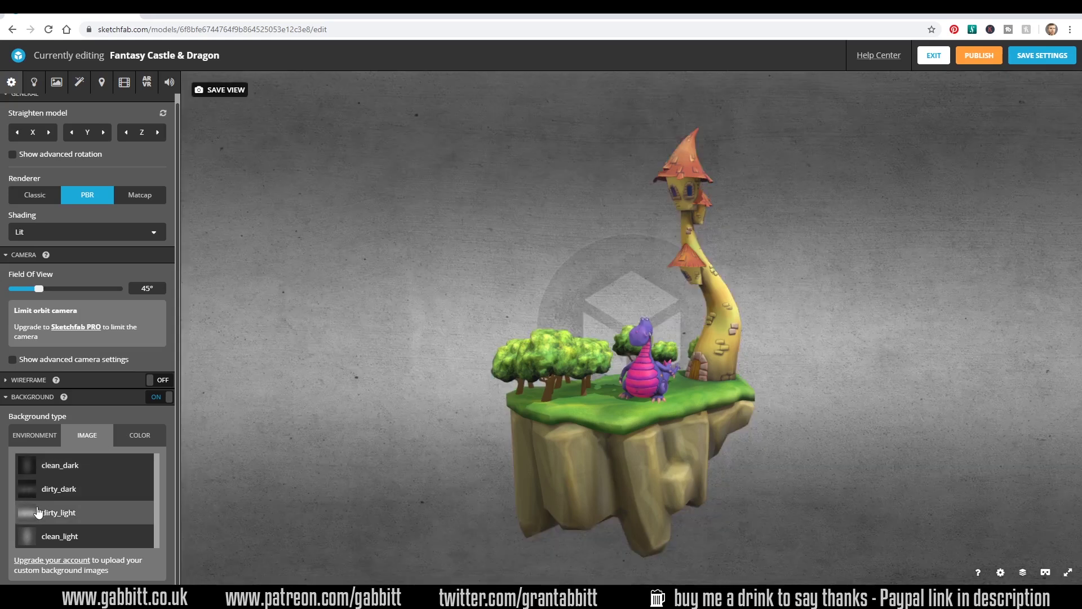
pyautogui.click(29, 469)
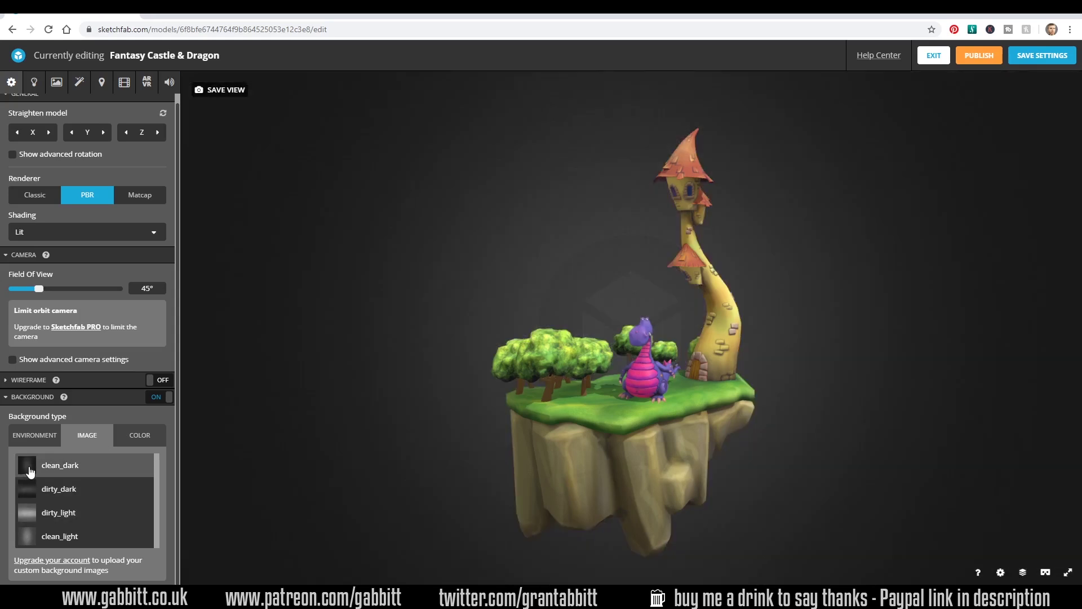
# Set the background to a plain light sky-blue colour
pyautogui.click(140, 435)
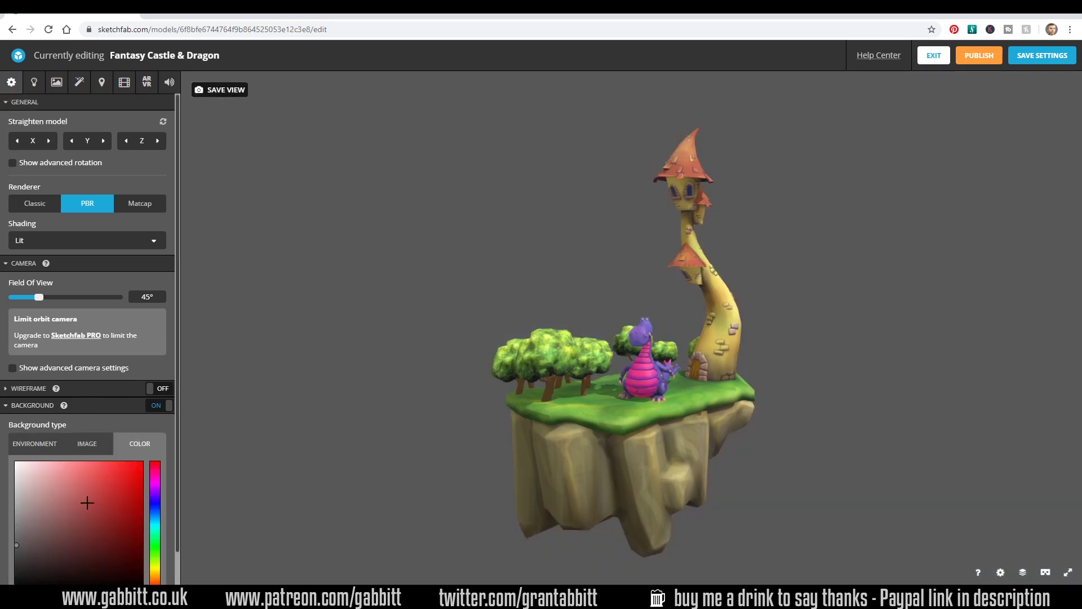
pyautogui.click(155, 516)
pyautogui.moveTo(28, 495); pyautogui.dragTo(69, 488)
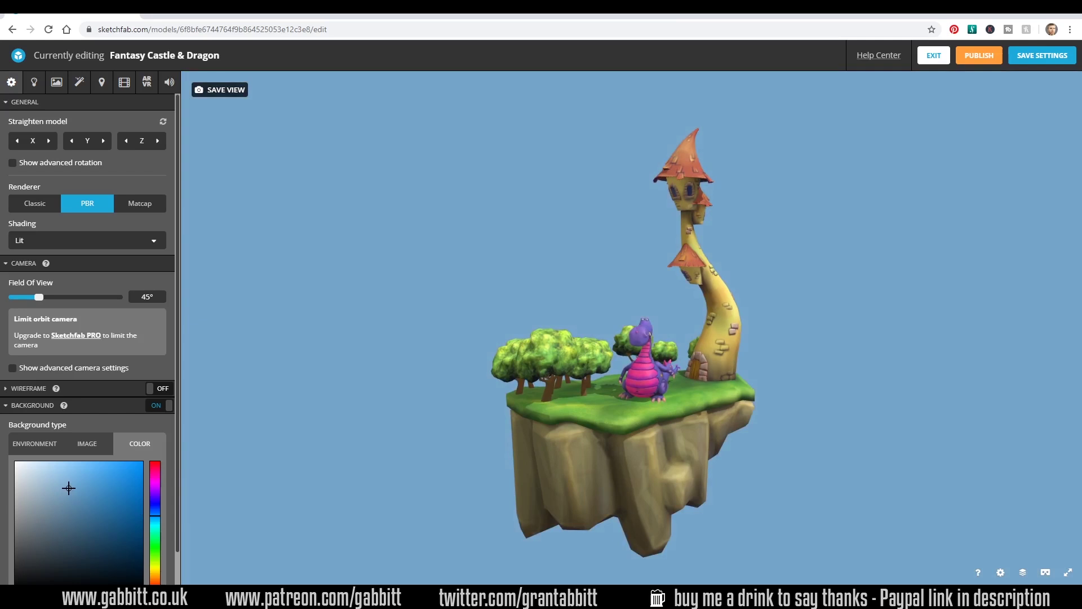
pyautogui.moveTo(428, 466); pyautogui.dragTo(394, 429)
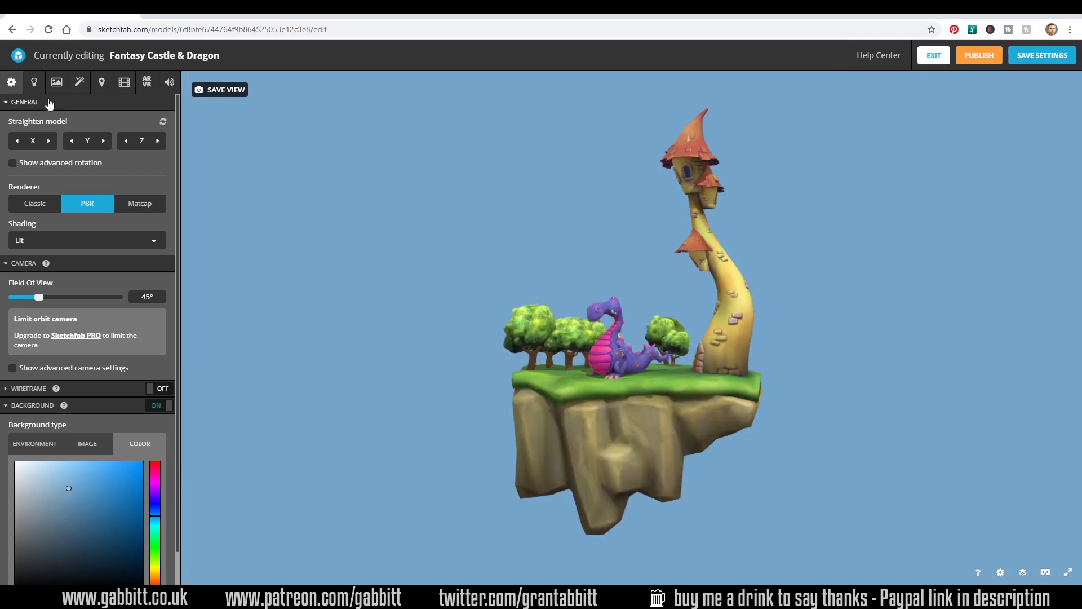
# Turn the scene lights on and re-aim directional light 2 over the castle island
pyautogui.click(34, 85)
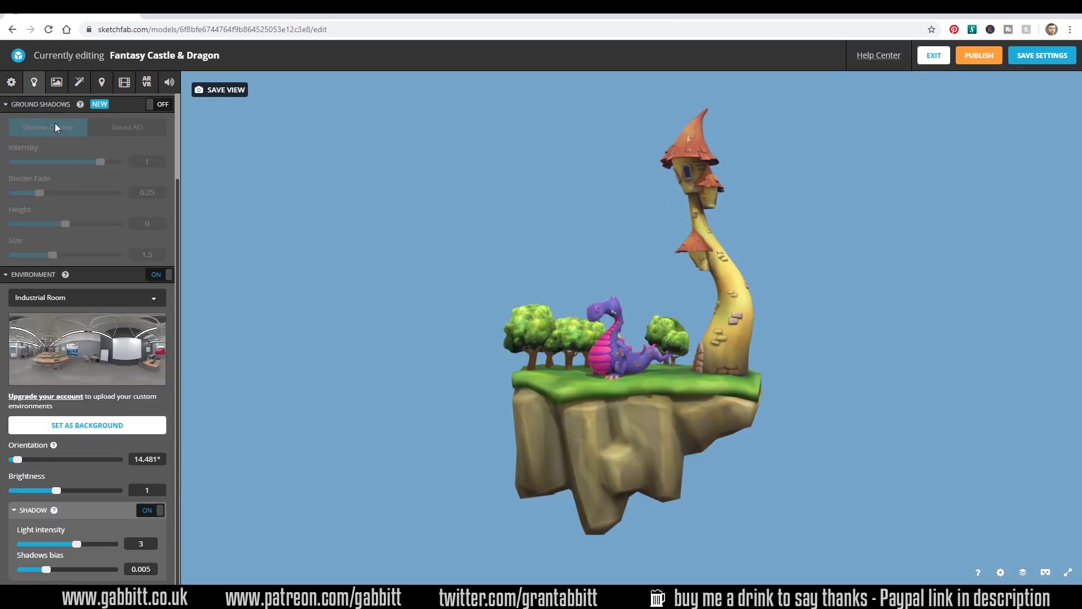
pyautogui.scroll(2, 122, 140)
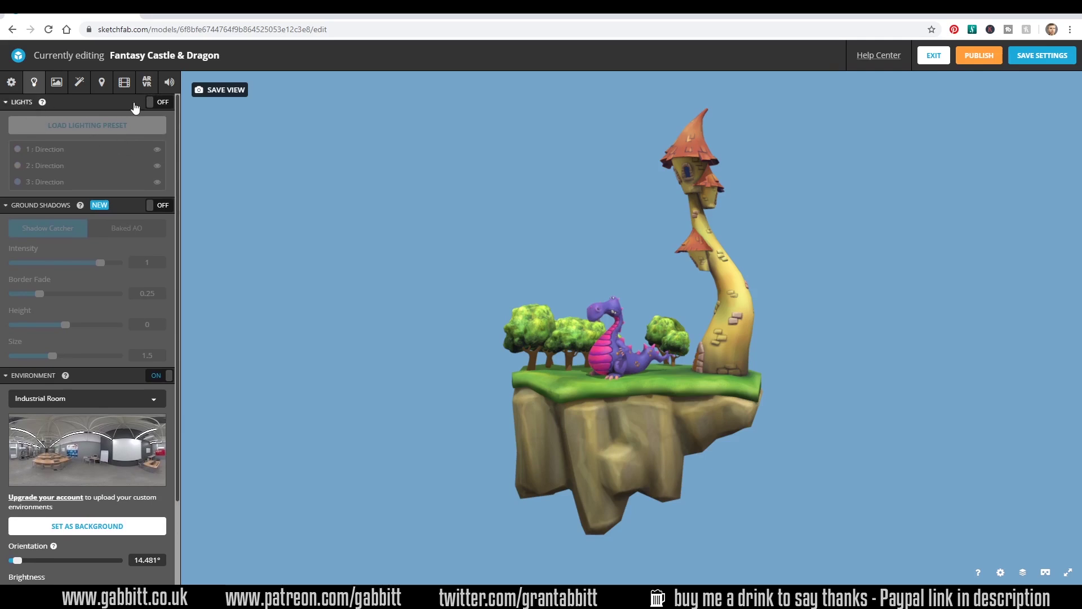
pyautogui.click(162, 103)
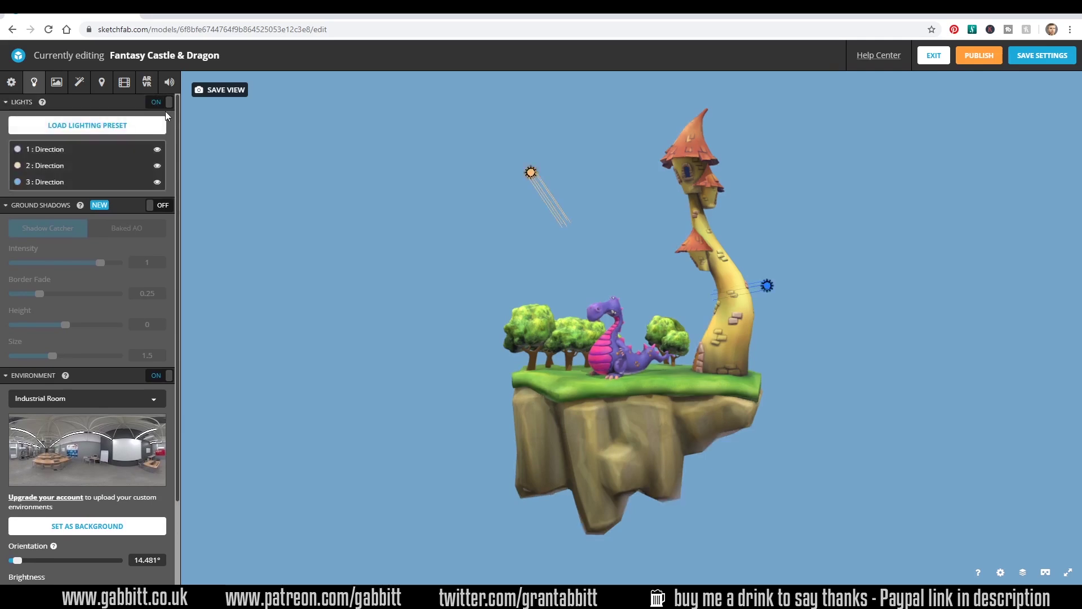
pyautogui.moveTo(687, 339); pyautogui.dragTo(693, 357)
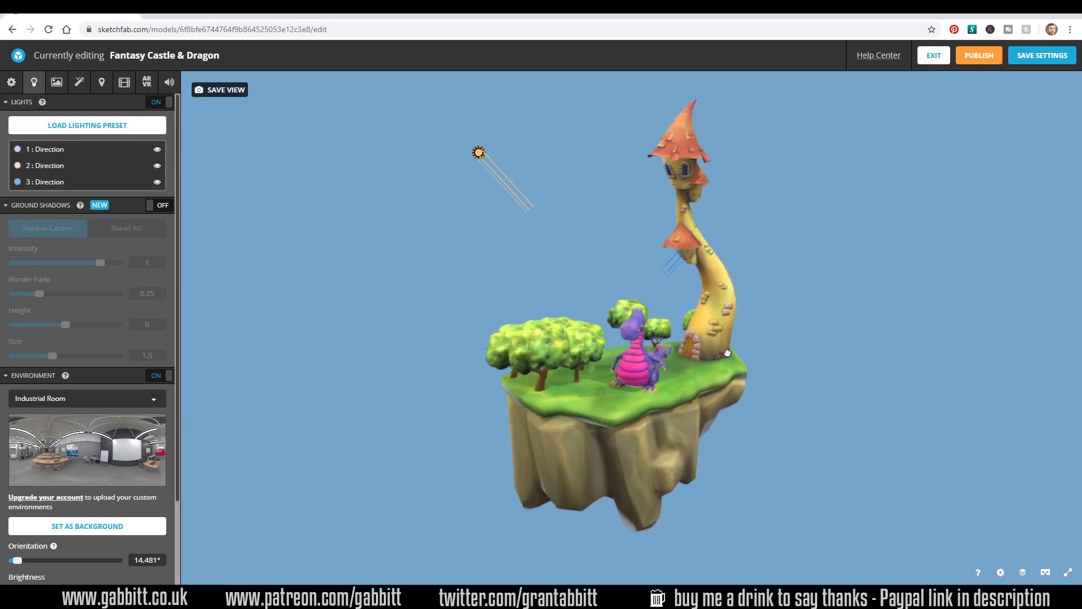
pyautogui.moveTo(727, 353); pyautogui.dragTo(576, 376)
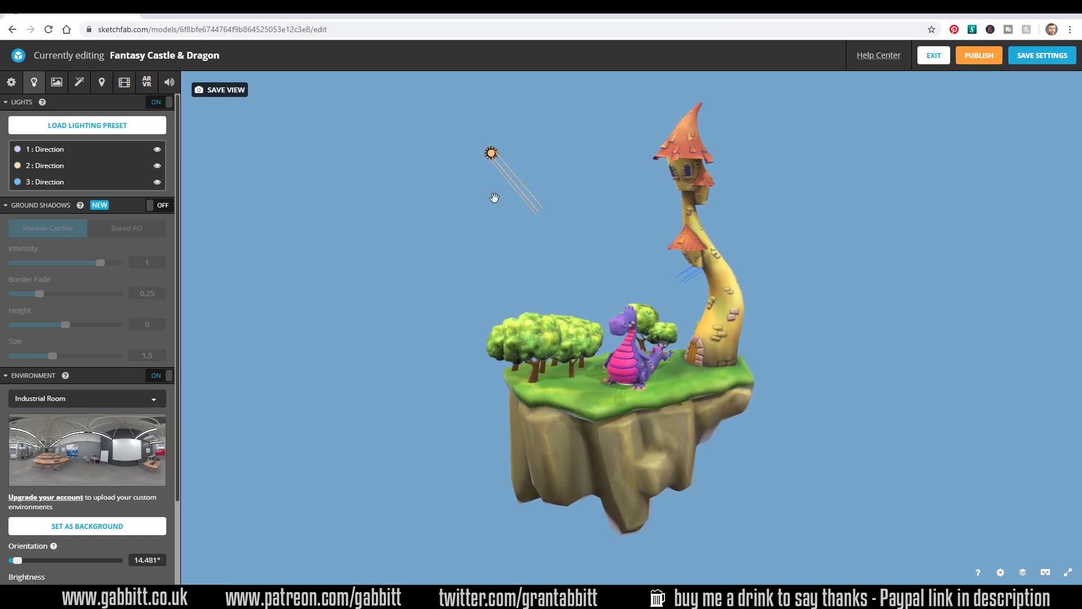
pyautogui.click(491, 153)
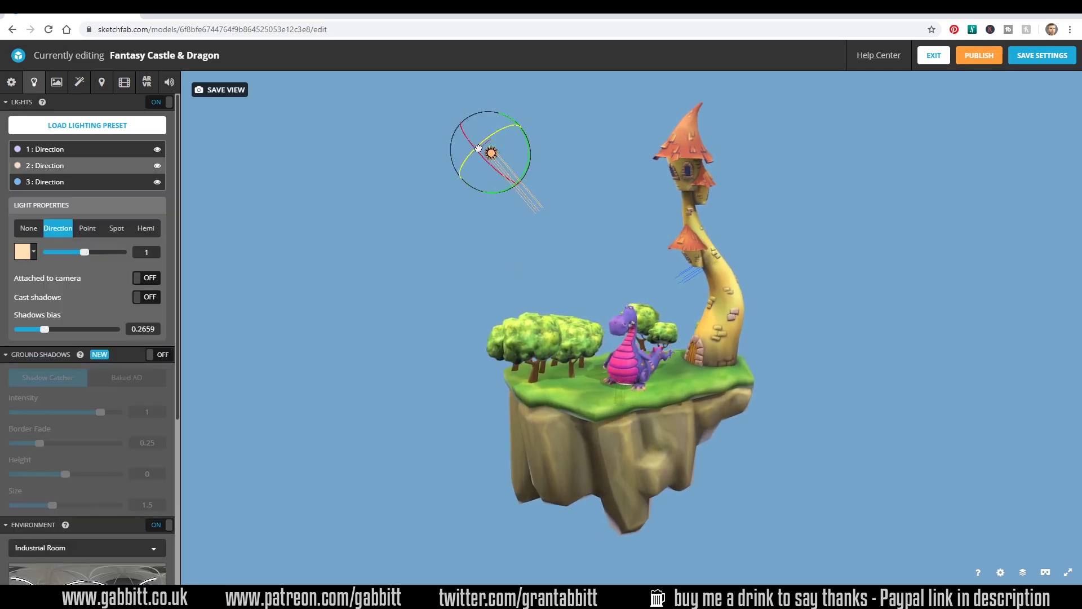
pyautogui.moveTo(479, 149); pyautogui.dragTo(508, 183)
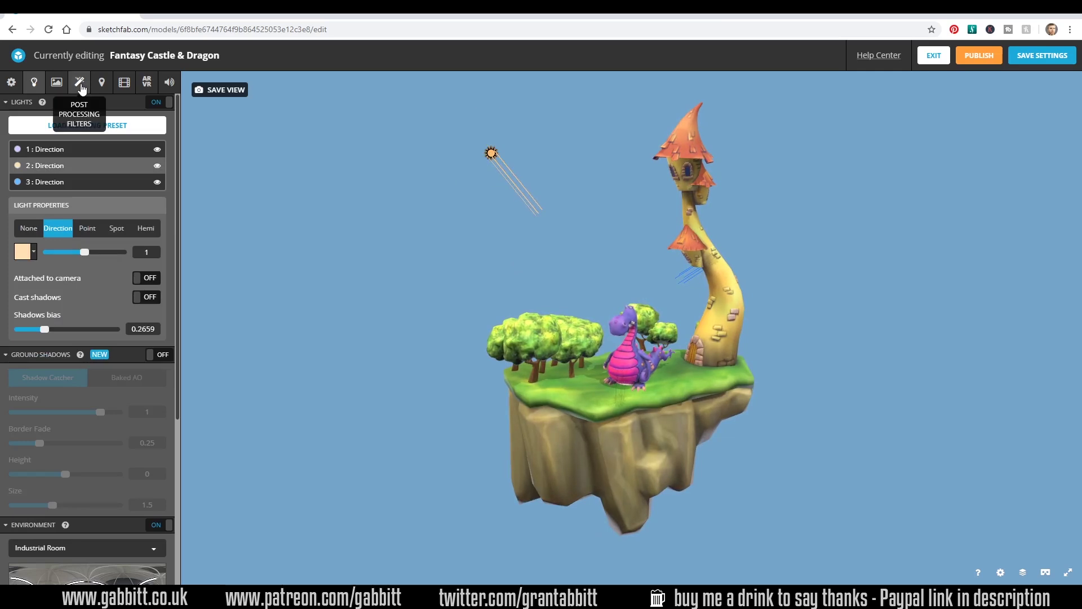
# Turn off screen space reflection, and try depth of field before disabling it again
pyautogui.click(79, 84)
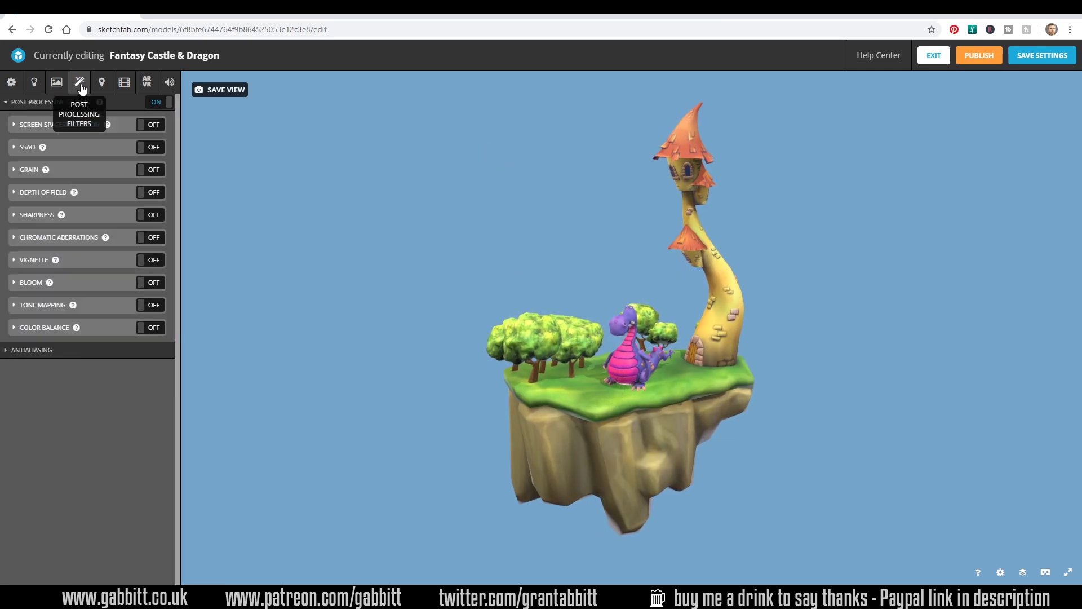
pyautogui.moveTo(726, 330); pyautogui.dragTo(644, 203)
pyautogui.click(148, 127)
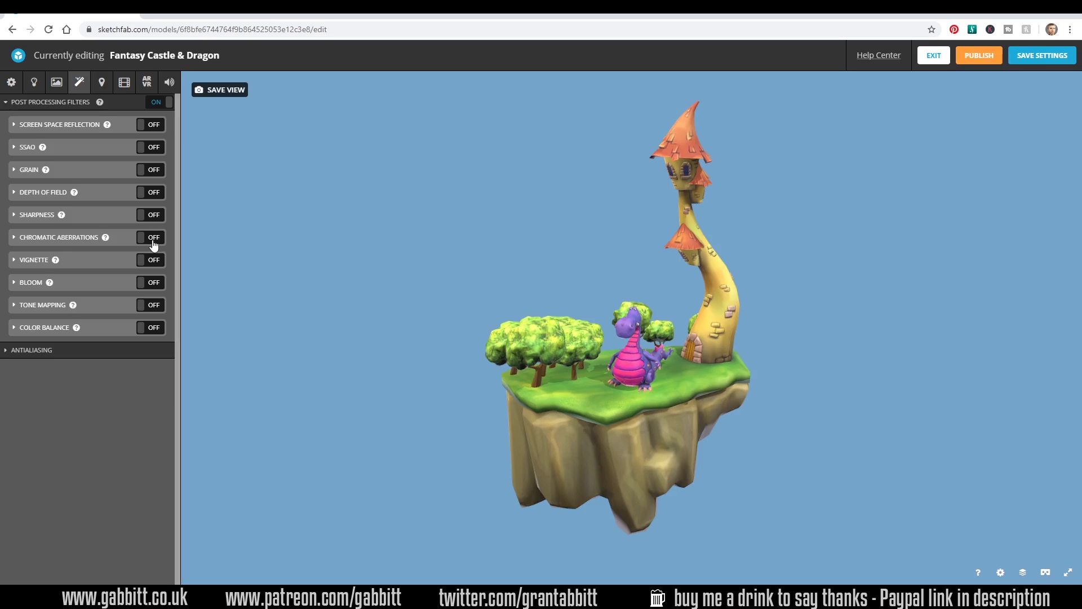
pyautogui.click(155, 194)
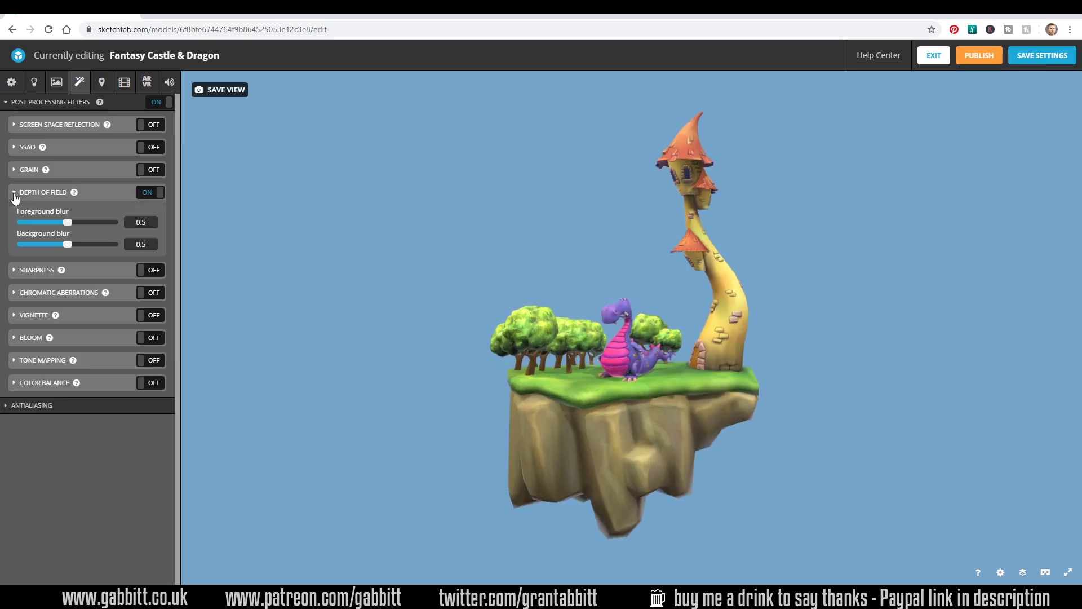
pyautogui.moveTo(62, 224)
pyautogui.mouseDown()
pyautogui.moveTo(80, 225)
pyautogui.moveTo(58, 225)
pyautogui.mouseUp()
pyautogui.click(151, 194)
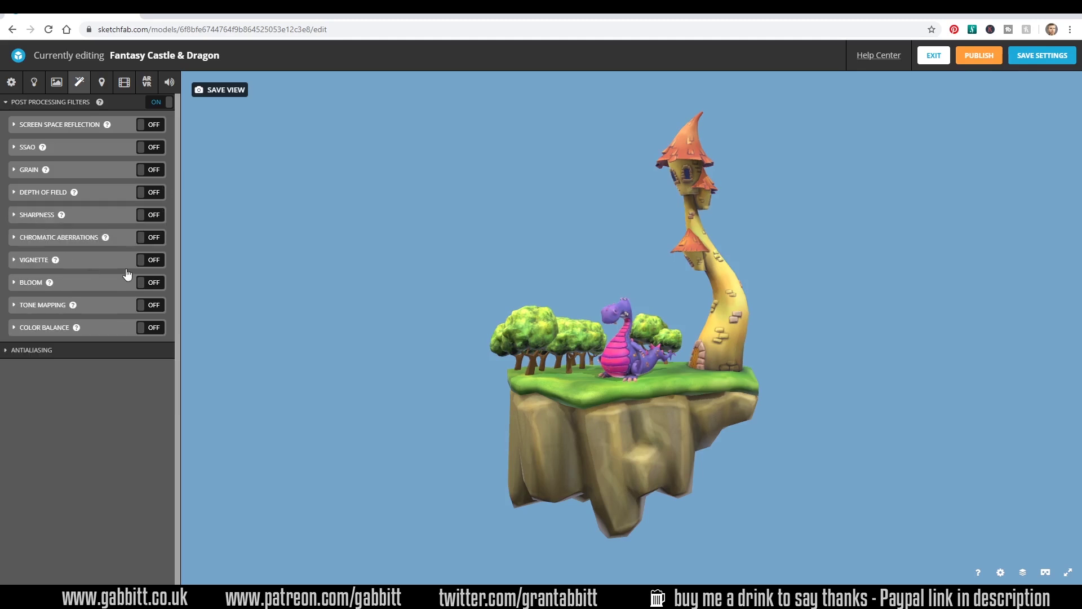
# Enable Vignette and Bloom, with bloom intensity lowered to 0.089
pyautogui.click(155, 263)
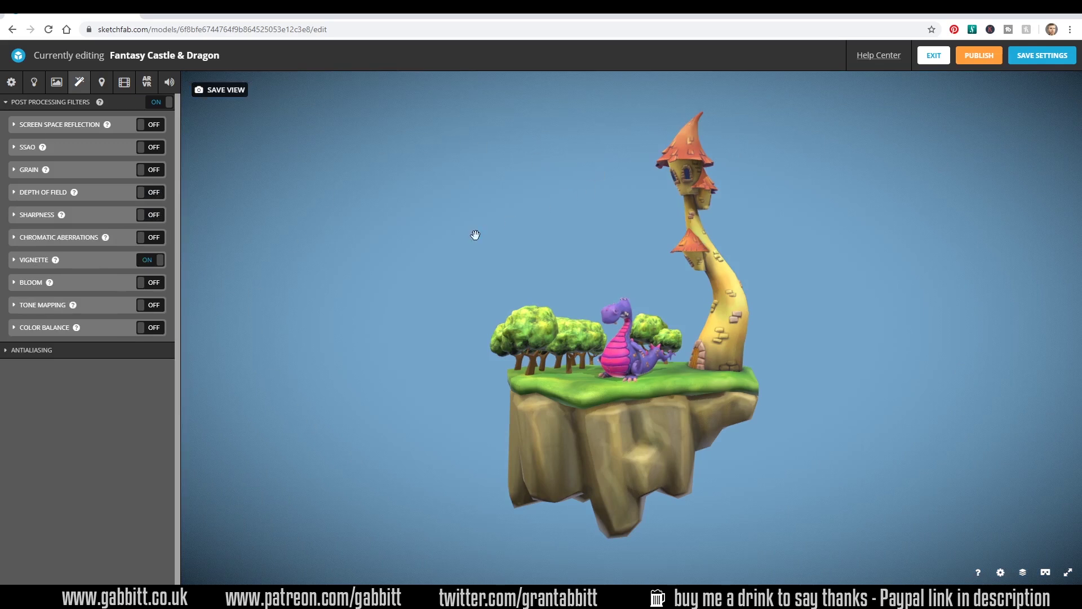
pyautogui.click(150, 283)
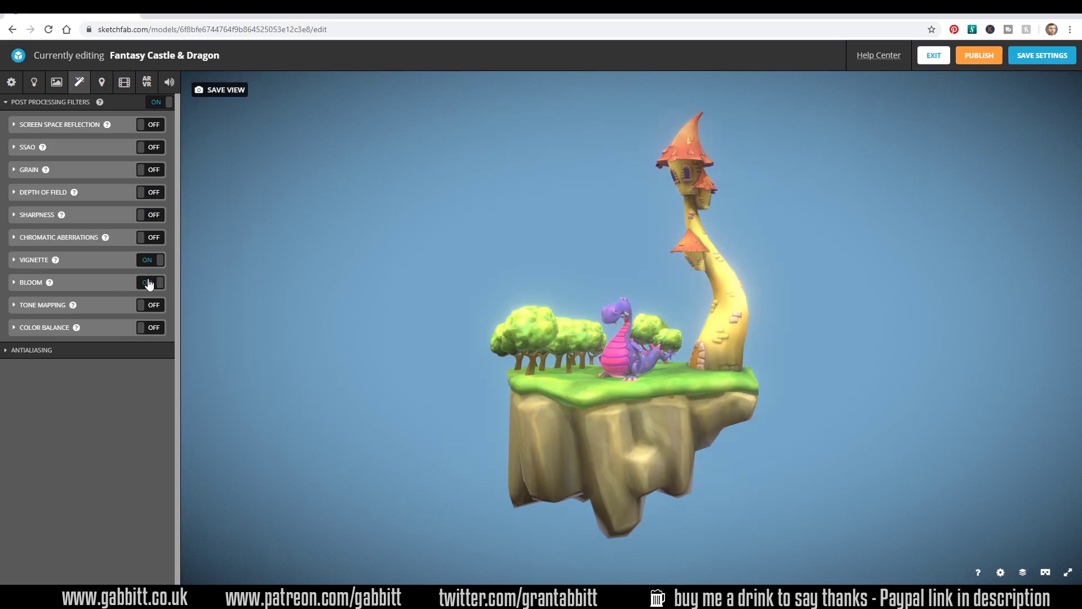
pyautogui.click(14, 284)
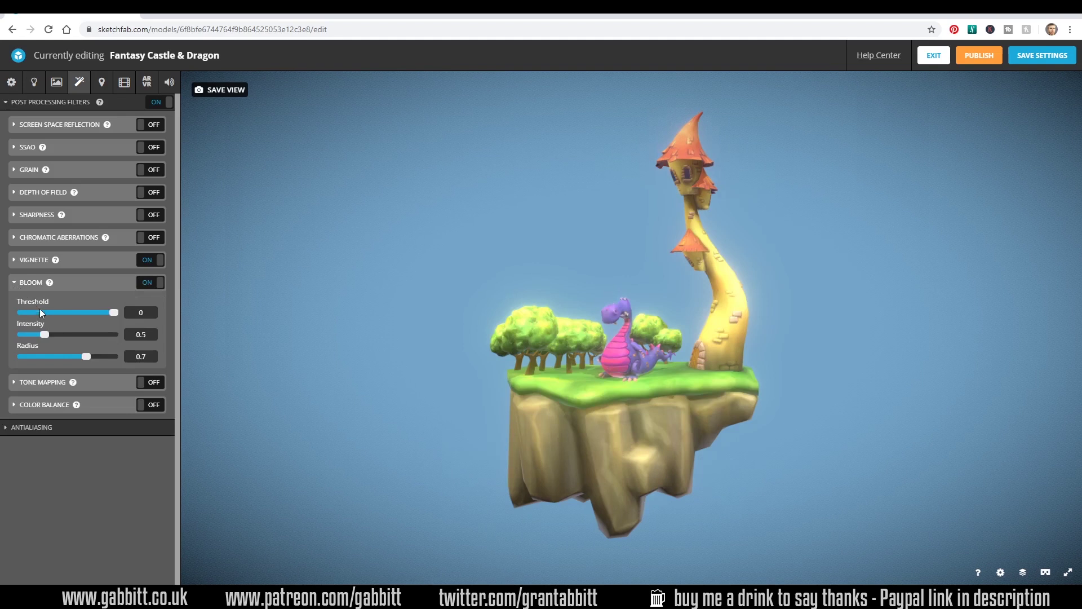
pyautogui.moveTo(45, 335); pyautogui.dragTo(22, 339)
pyautogui.click(147, 283)
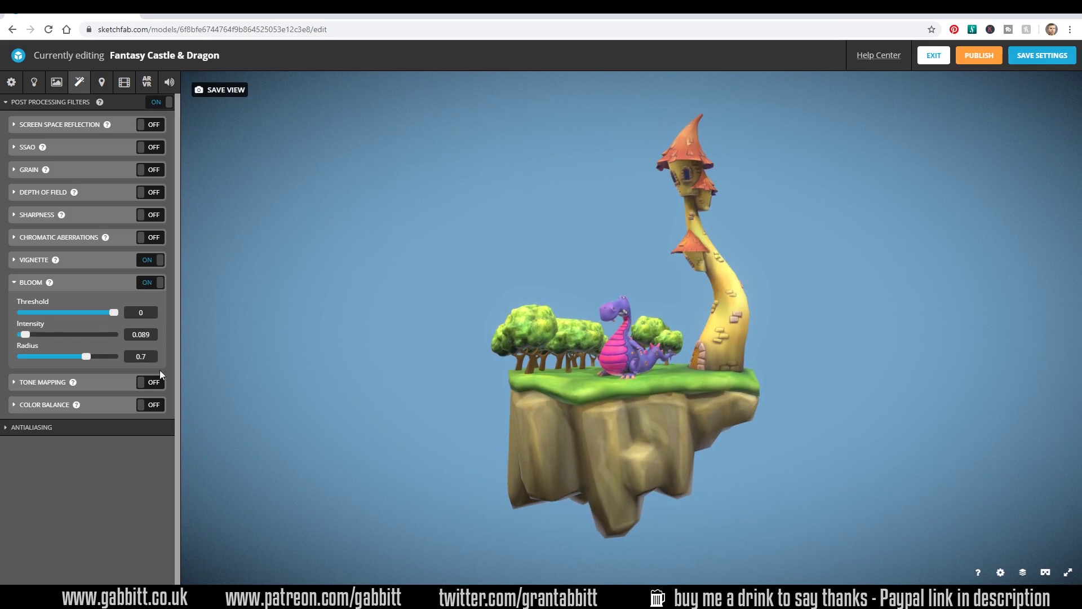
# Leave Colour Balance off and enable Filmic tone mapping after comparing Reinhard and Linear
pyautogui.click(151, 406)
pyautogui.click(45, 407)
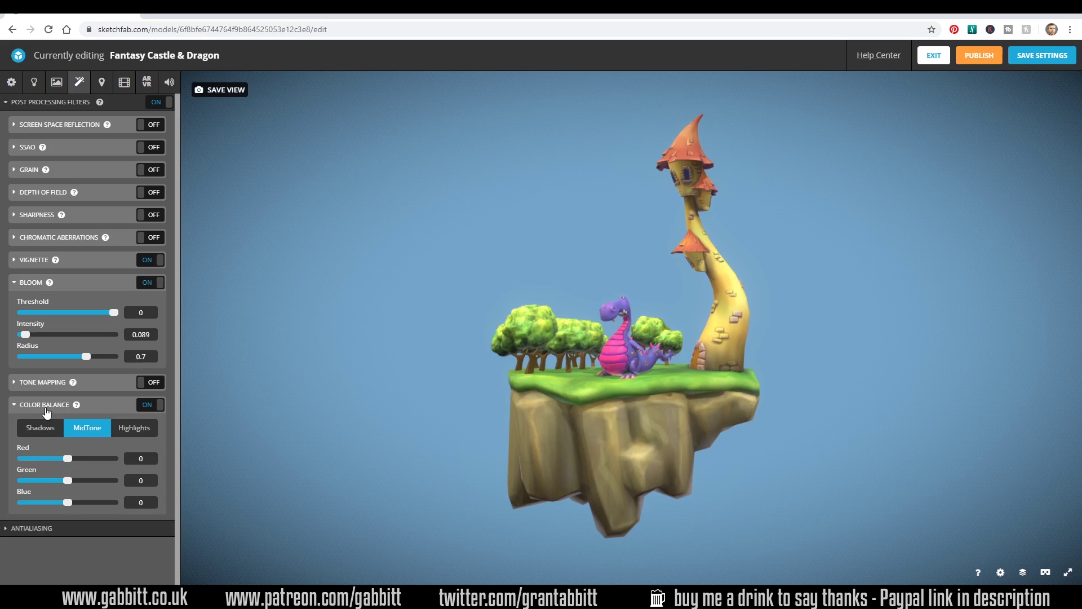
pyautogui.click(151, 405)
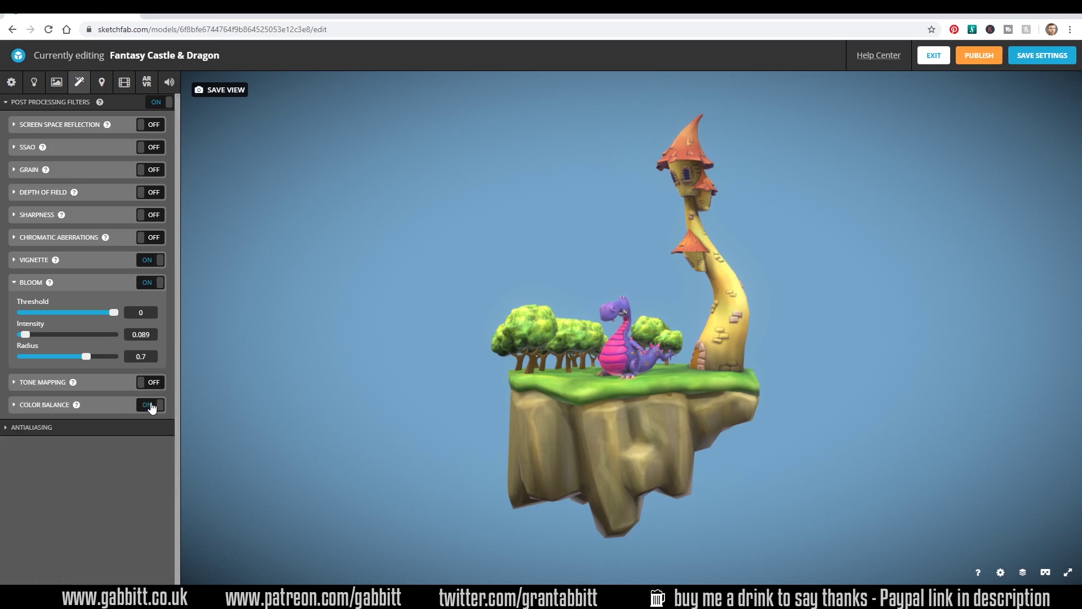
pyautogui.click(151, 387)
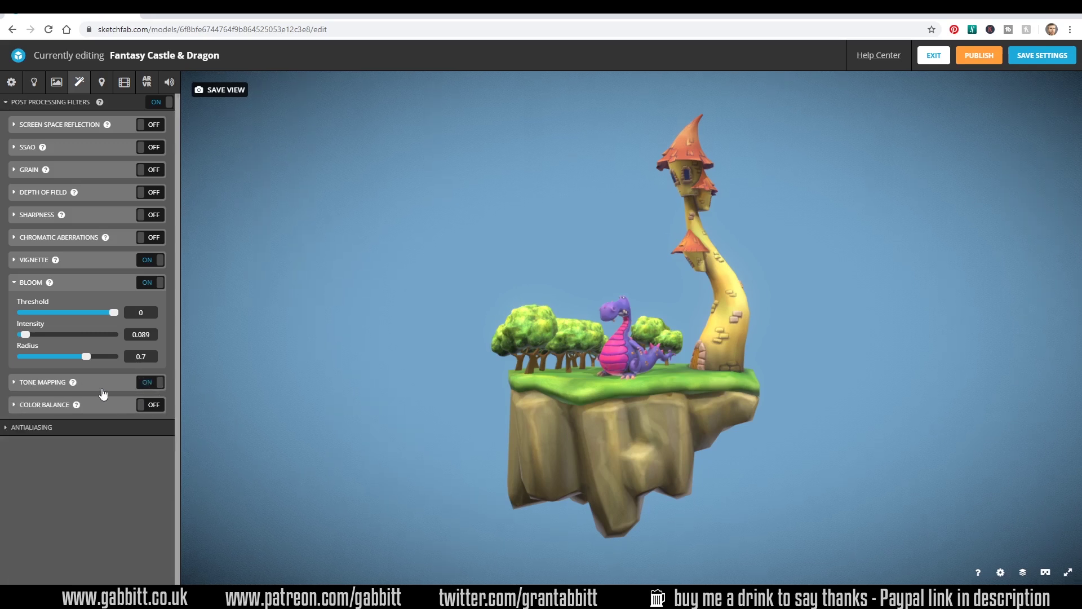
pyautogui.click(45, 389)
pyautogui.click(86, 420)
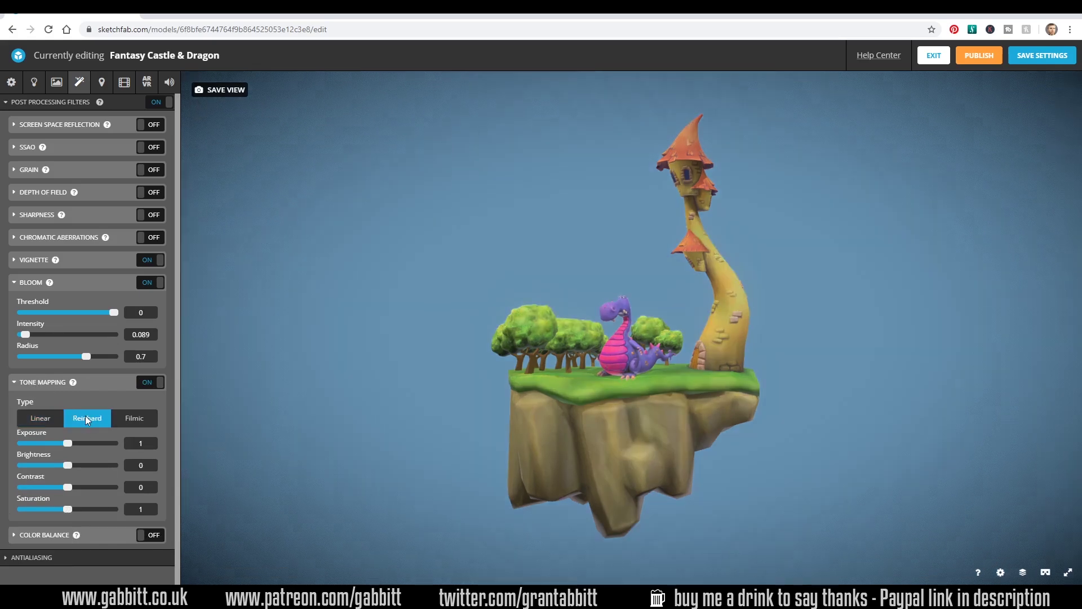
pyautogui.click(127, 423)
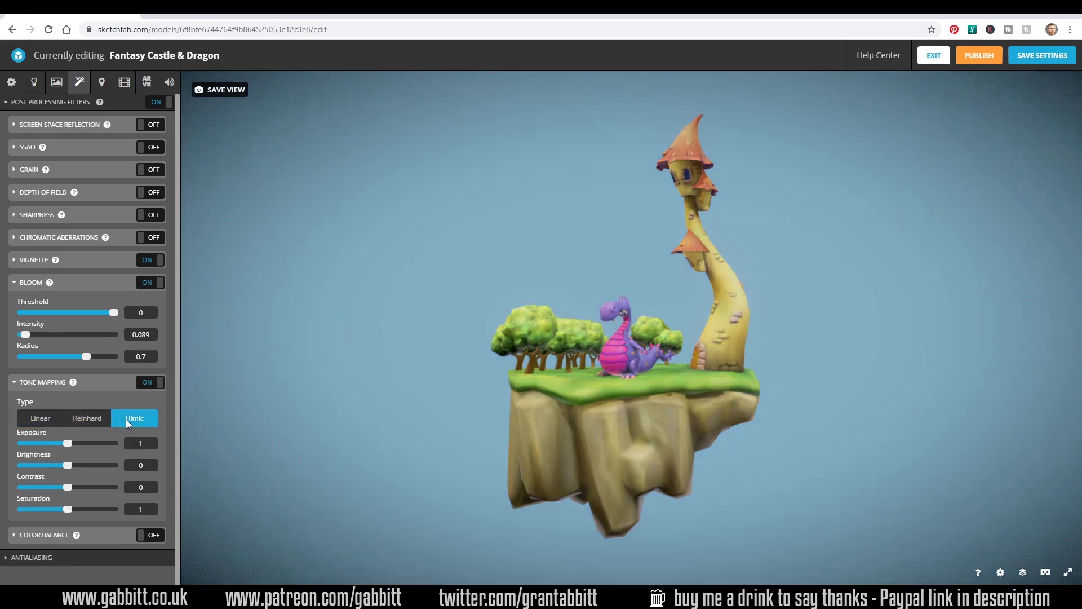
pyautogui.click(45, 420)
pyautogui.click(134, 419)
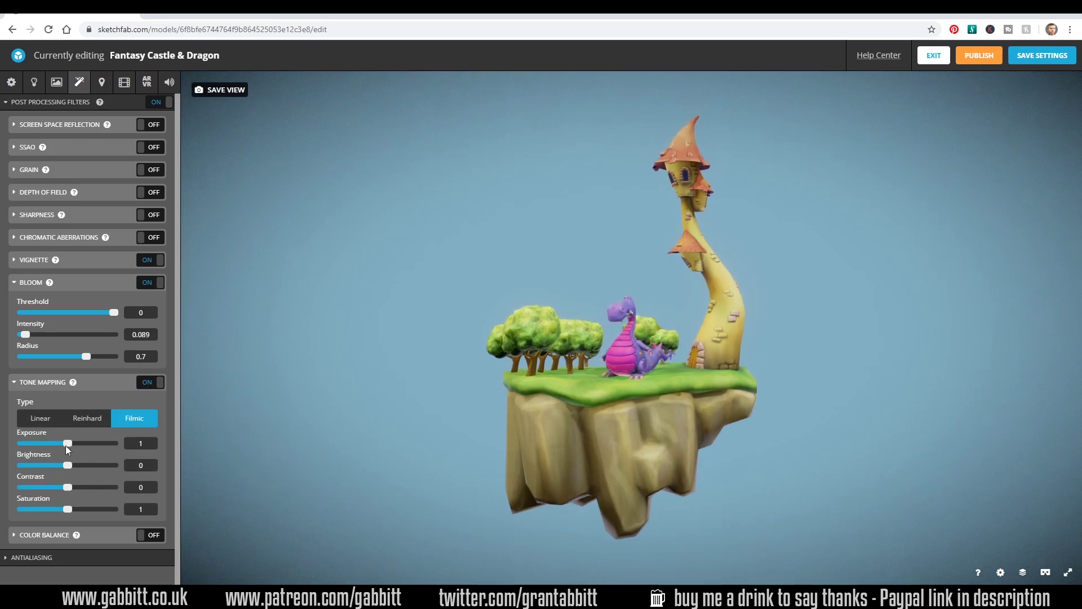
# Tune Filmic tone mapping to contrast -0.033 and exposure 1.233, collapsing the Bloom and Tone Mapping panels
pyautogui.moveTo(67, 487); pyautogui.dragTo(77, 508)
pyautogui.scroll(2, 581, 437)
pyautogui.moveTo(580, 437); pyautogui.dragTo(633, 442)
pyautogui.click(87, 418)
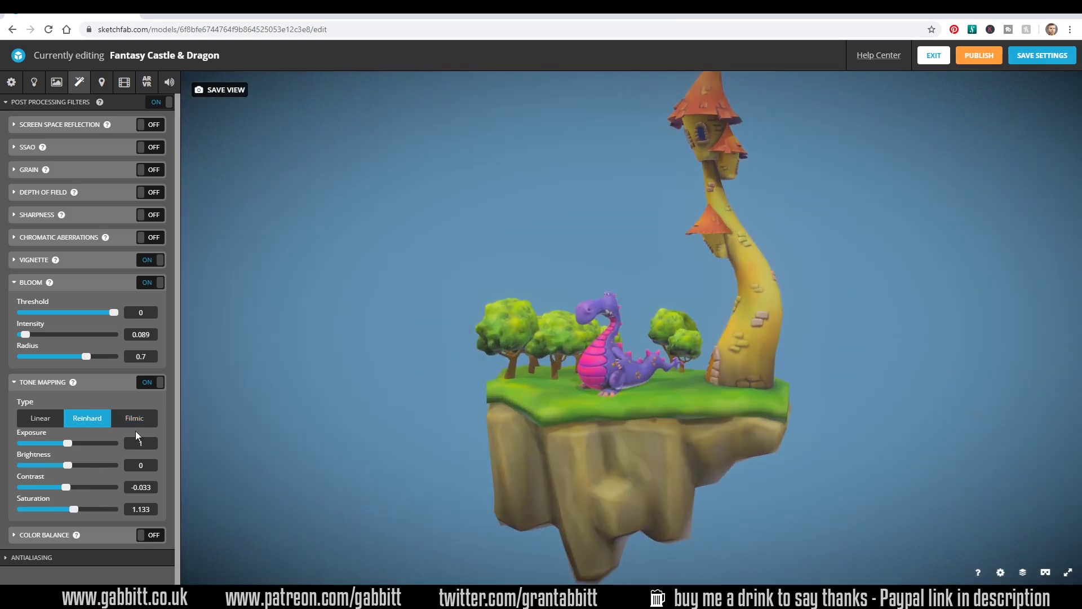
pyautogui.click(134, 418)
pyautogui.moveTo(67, 444); pyautogui.dragTo(79, 443)
pyautogui.moveTo(620, 372)
pyautogui.mouseDown()
pyautogui.moveTo(671, 374)
pyautogui.moveTo(629, 367)
pyautogui.mouseUp()
pyautogui.click(41, 382)
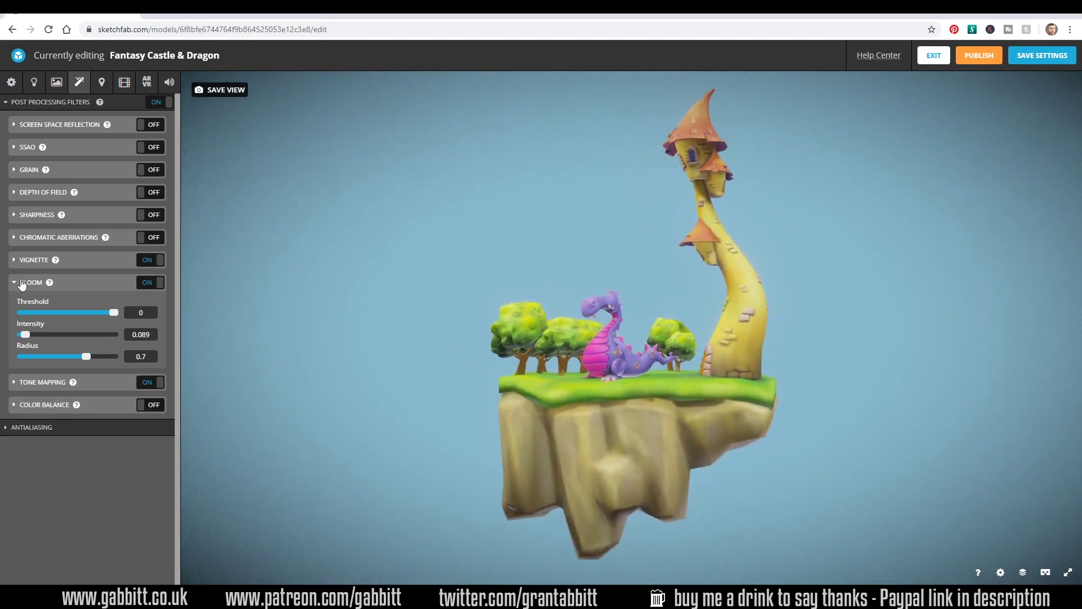
pyautogui.click(32, 282)
pyautogui.click(39, 351)
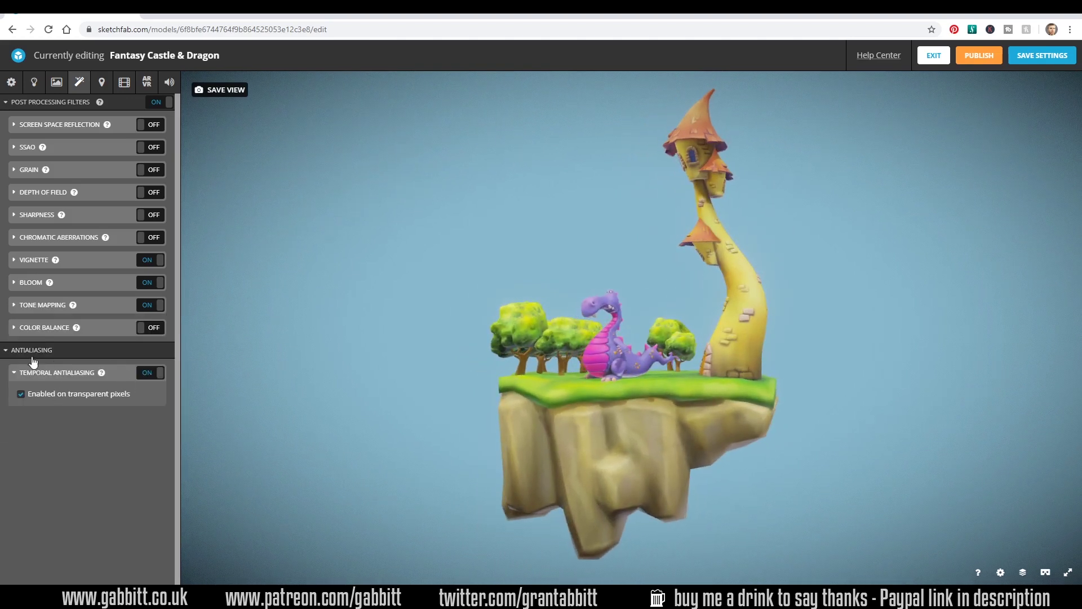
# Look through the Annotations, Animation and VR settings, orbiting closer to the dragon and tower
pyautogui.click(23, 351)
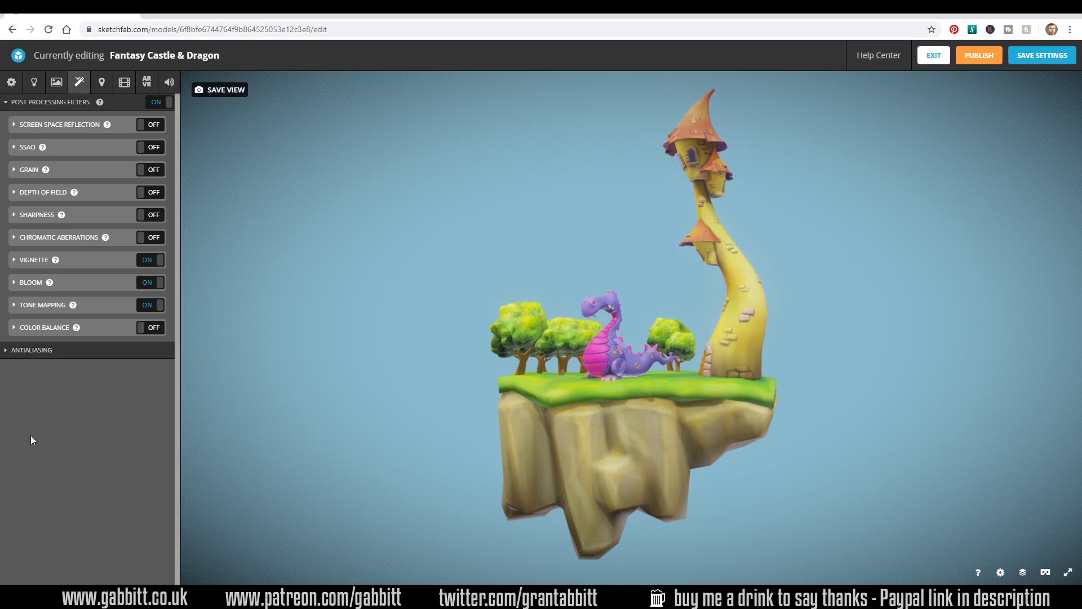
pyautogui.click(103, 83)
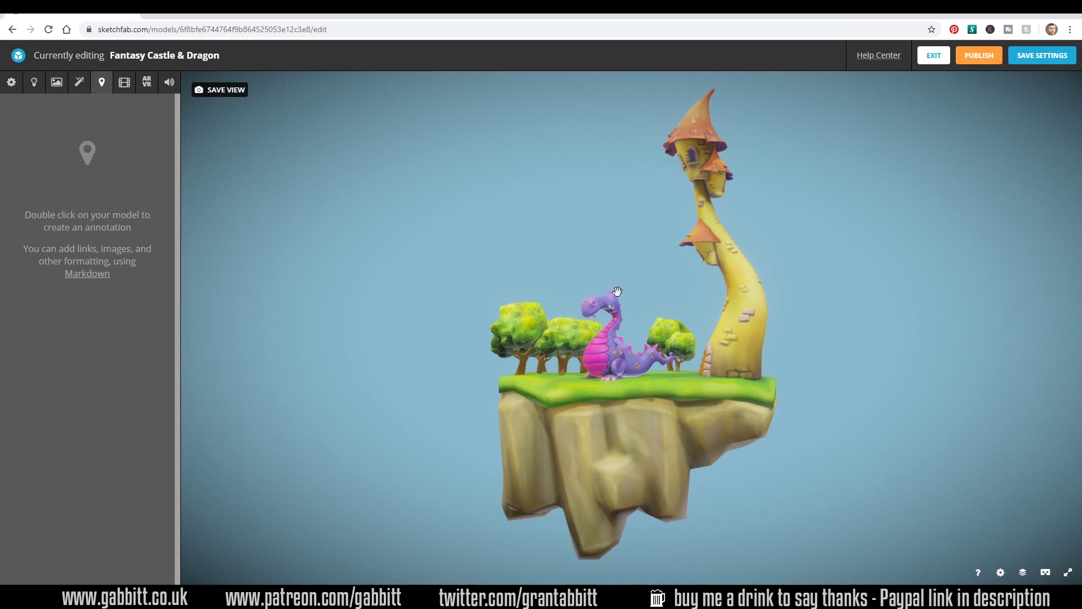
pyautogui.click(125, 84)
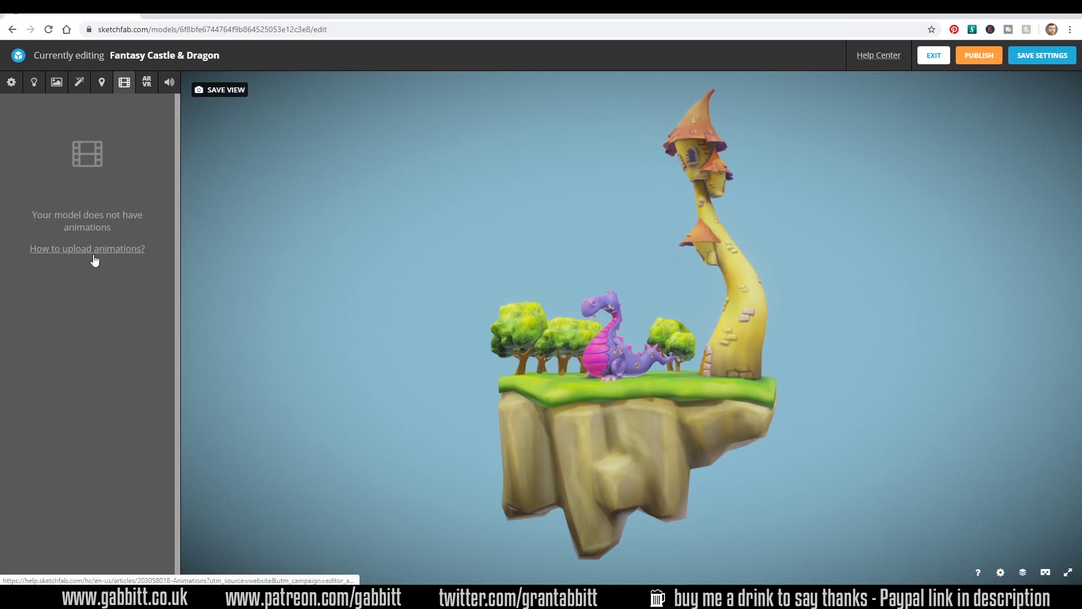
pyautogui.click(146, 84)
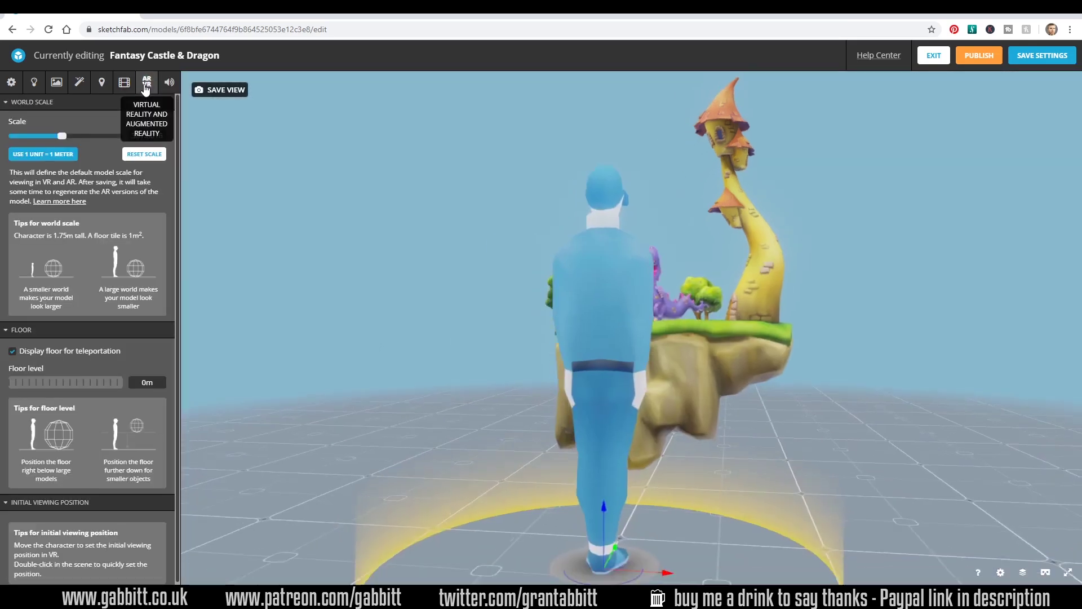
pyautogui.moveTo(620, 417); pyautogui.dragTo(693, 379)
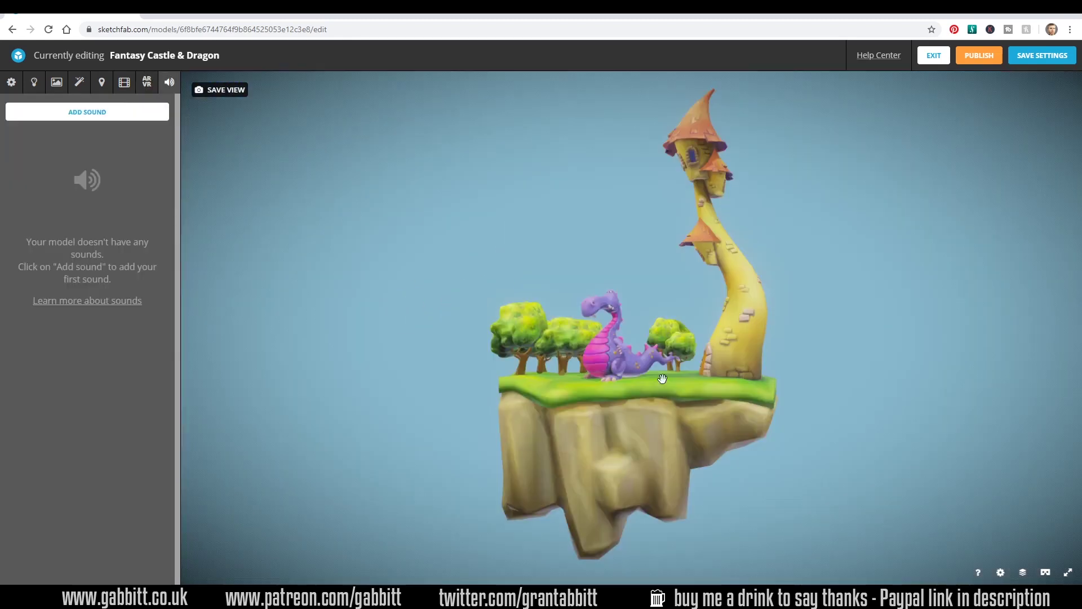
pyautogui.moveTo(663, 378); pyautogui.dragTo(686, 438)
# Save the current dragon-and-tower close-up as thumbnail and starting camera, then exit the 3D editor
pyautogui.scroll(5, 687, 437)
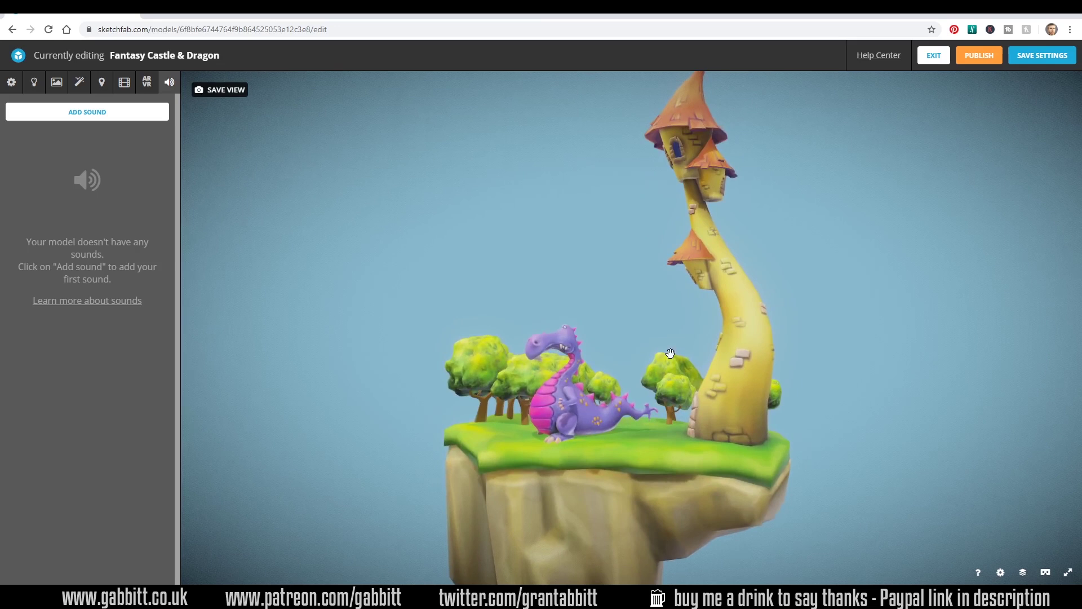
pyautogui.moveTo(677, 355); pyautogui.dragTo(681, 355)
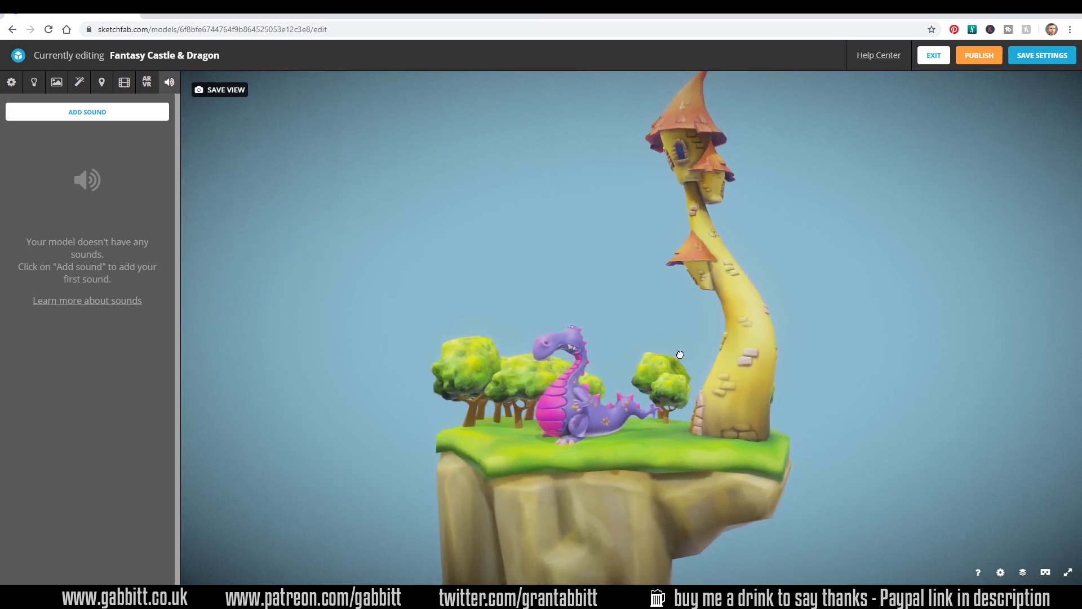
pyautogui.click(248, 95)
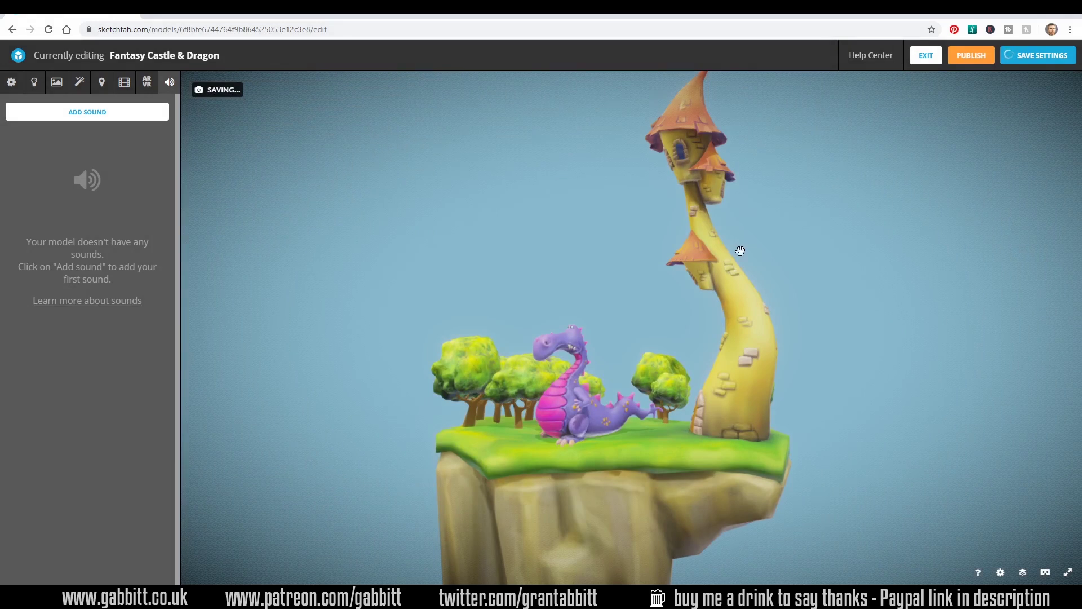
pyautogui.click(936, 57)
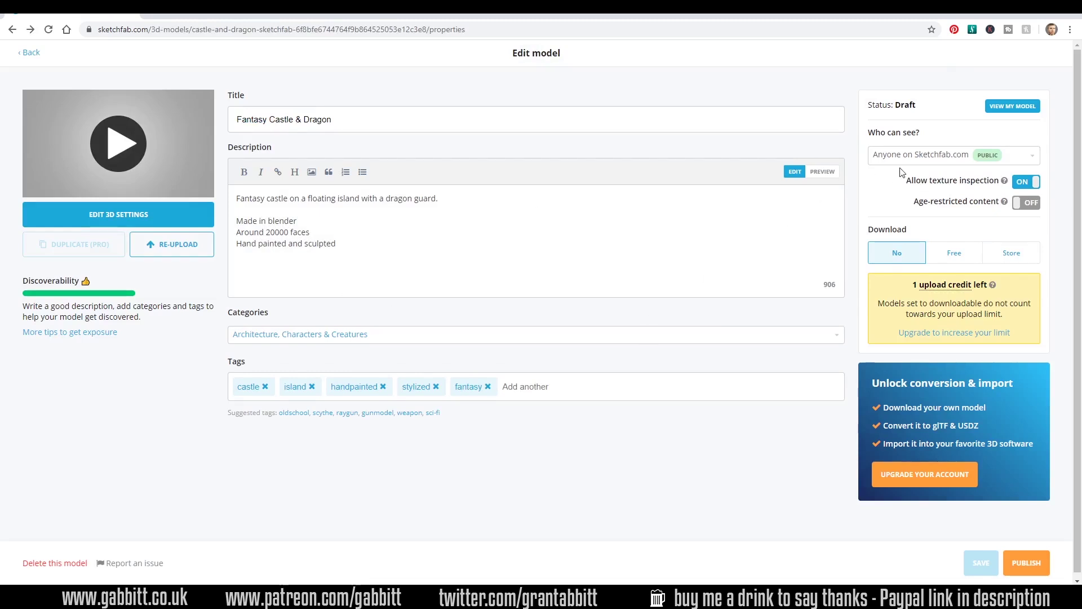
# Keep visibility Public, sell the model in the Store at $5, and Save & Publish
pyautogui.click(1033, 158)
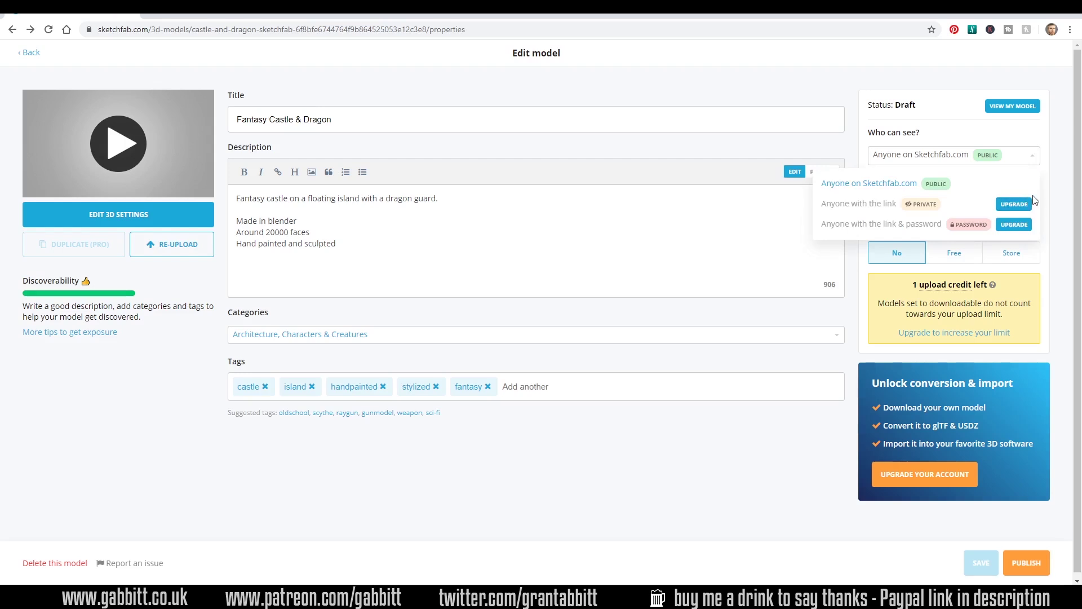
pyautogui.click(1047, 204)
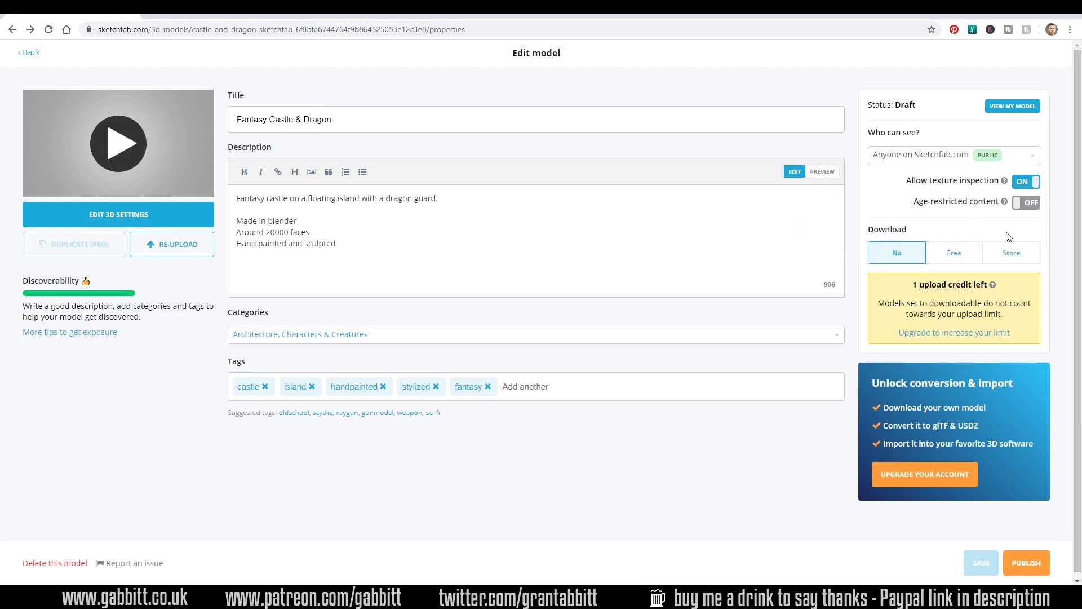
pyautogui.click(1015, 257)
pyautogui.tripleClick(943, 334)
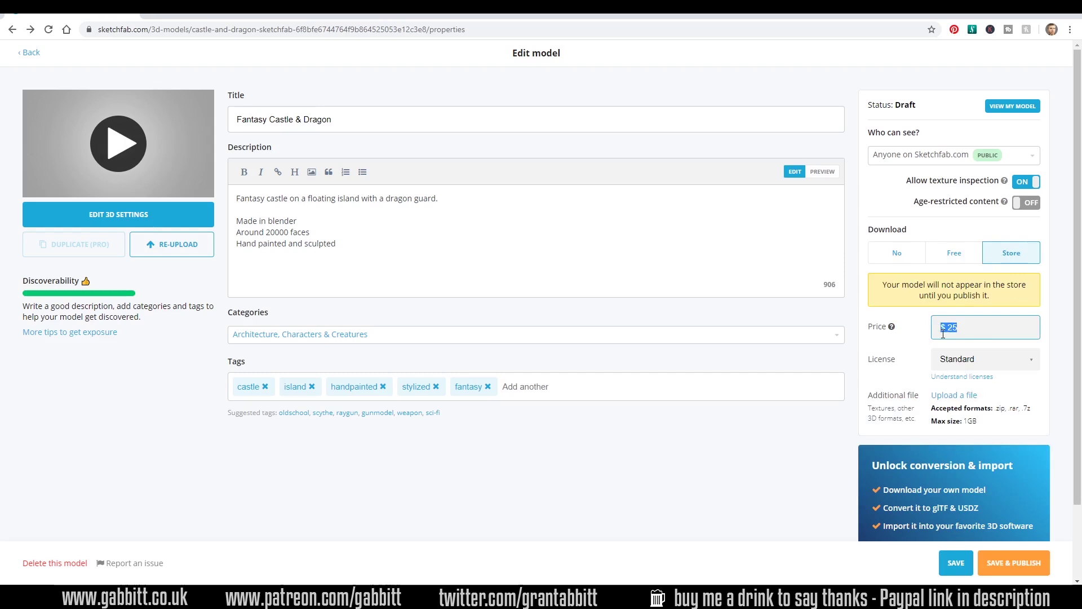
pyautogui.write('5')
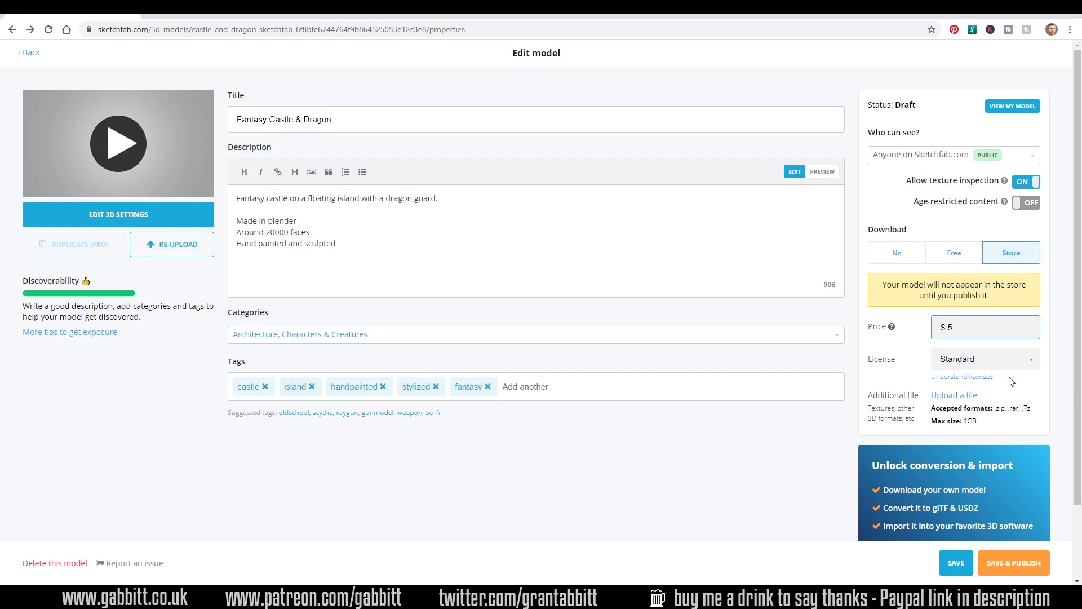
pyautogui.click(1026, 563)
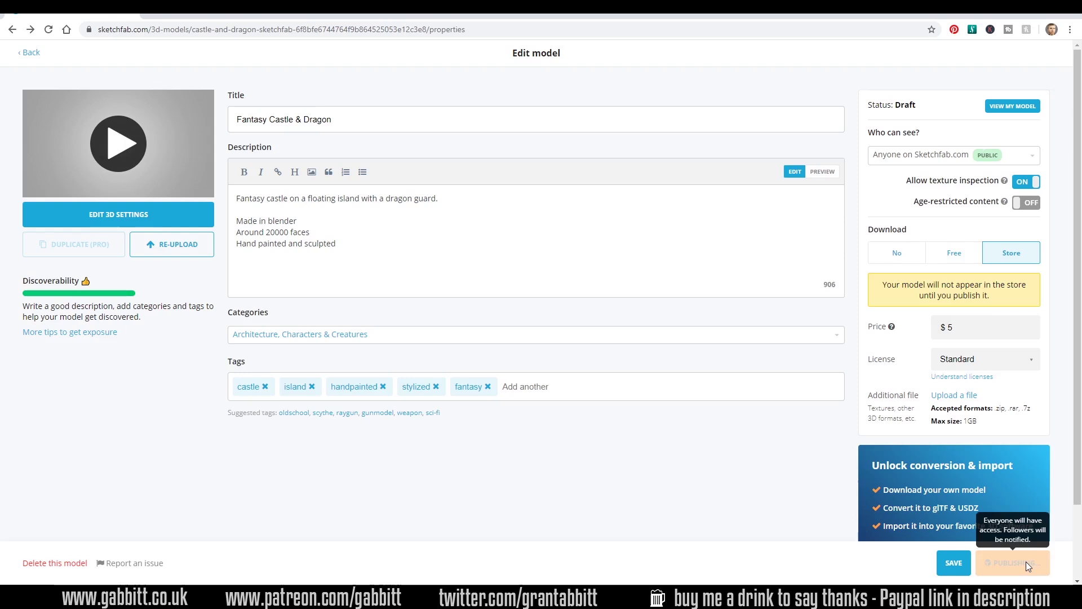